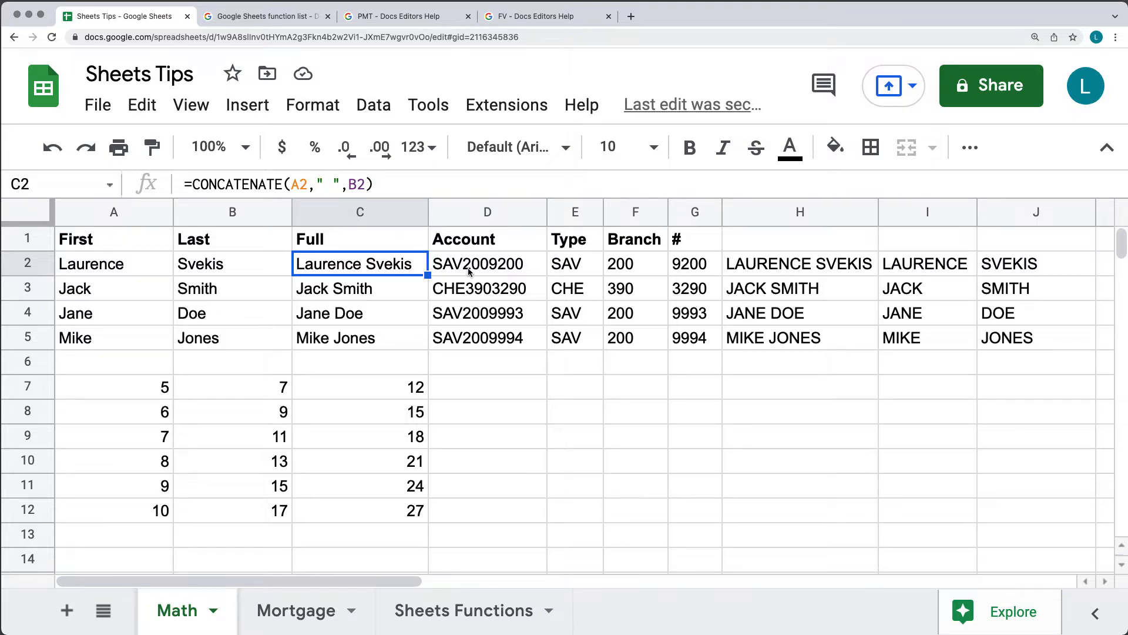
Review the LEFT, MID, RIGHT, UPPER and SPLIT formulas in cells E2 through I2 of the finished example
left_click(586, 271)
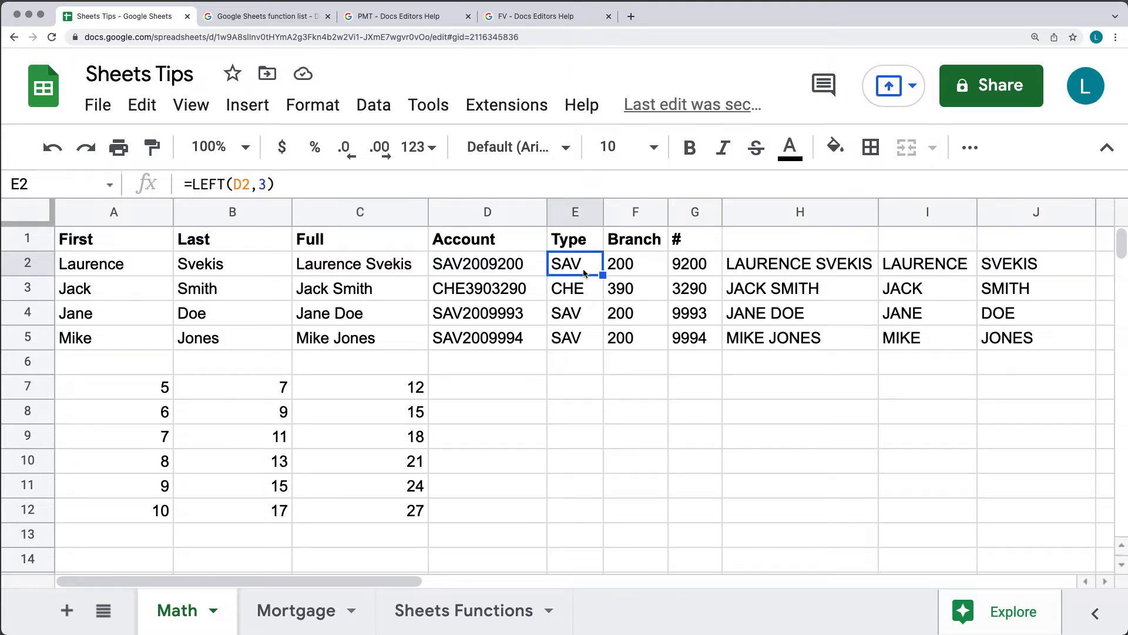
left_click(617, 270)
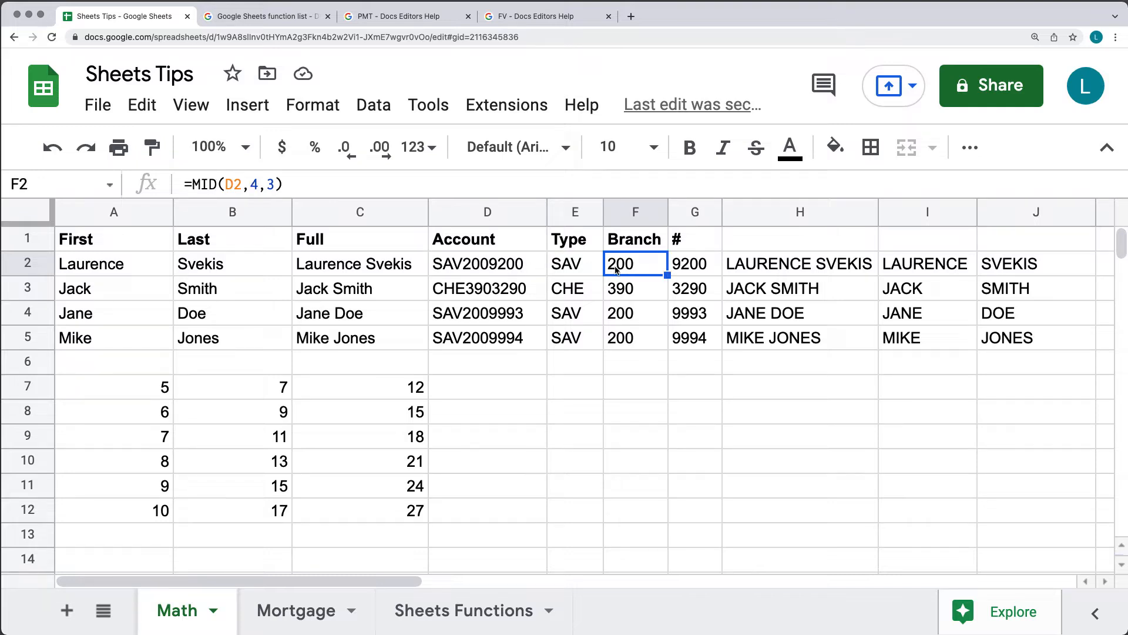
left_click(694, 271)
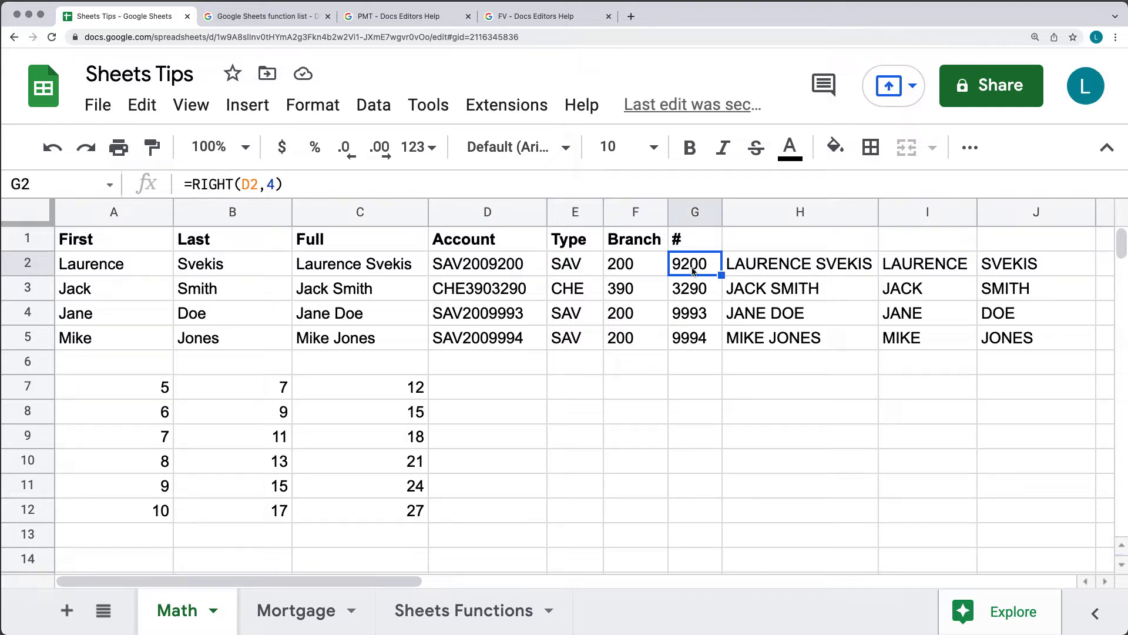
left_click(783, 271)
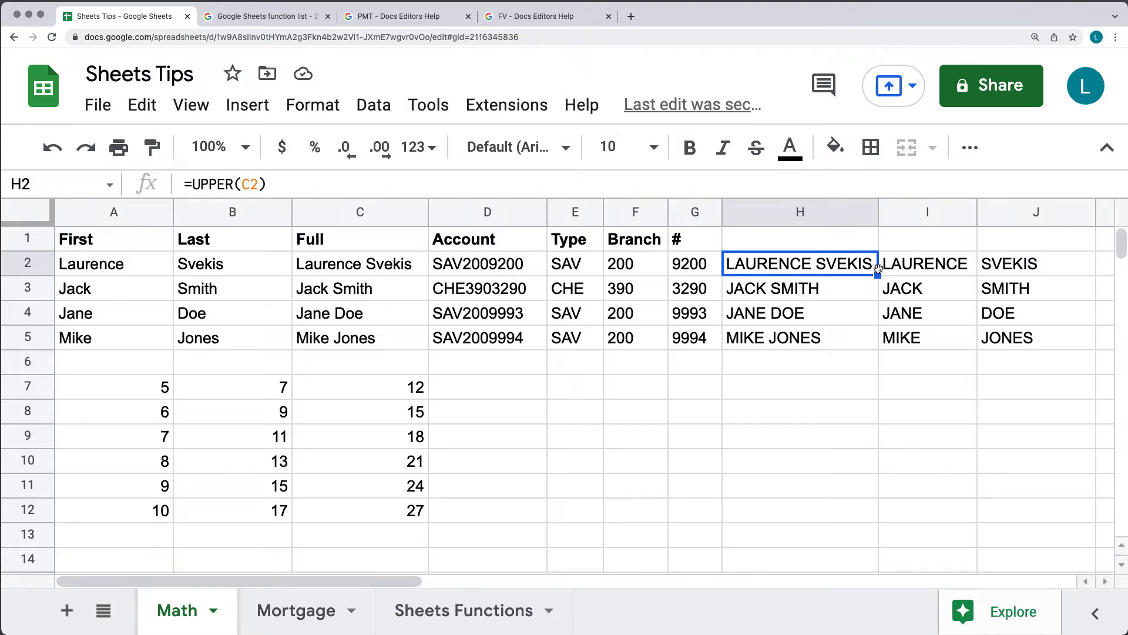
left_click(935, 267)
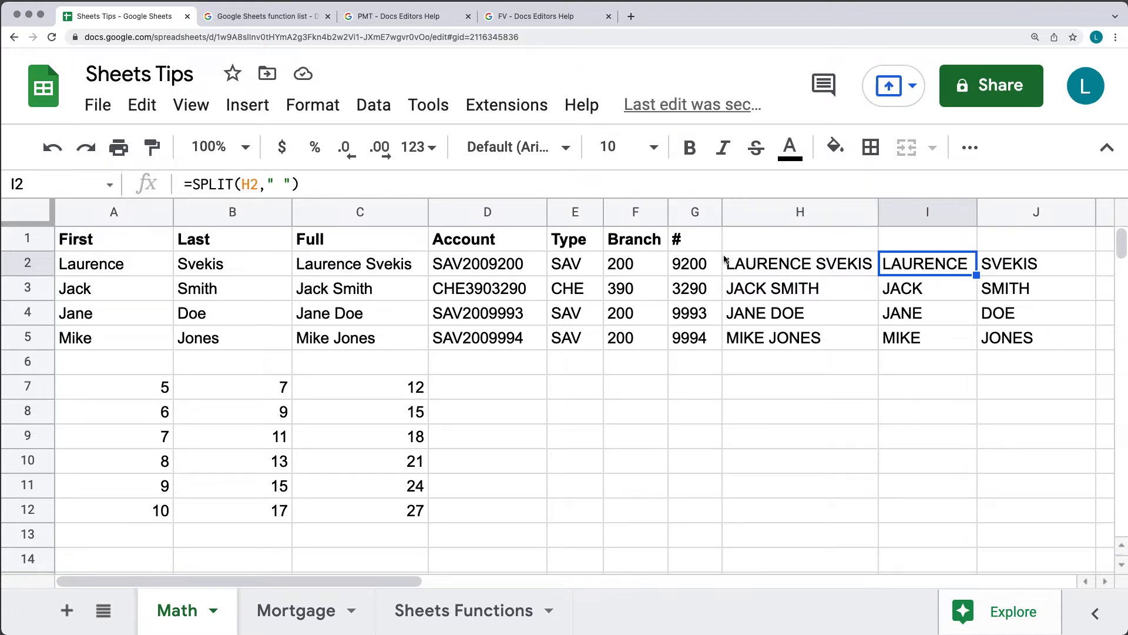
left_click(274, 184)
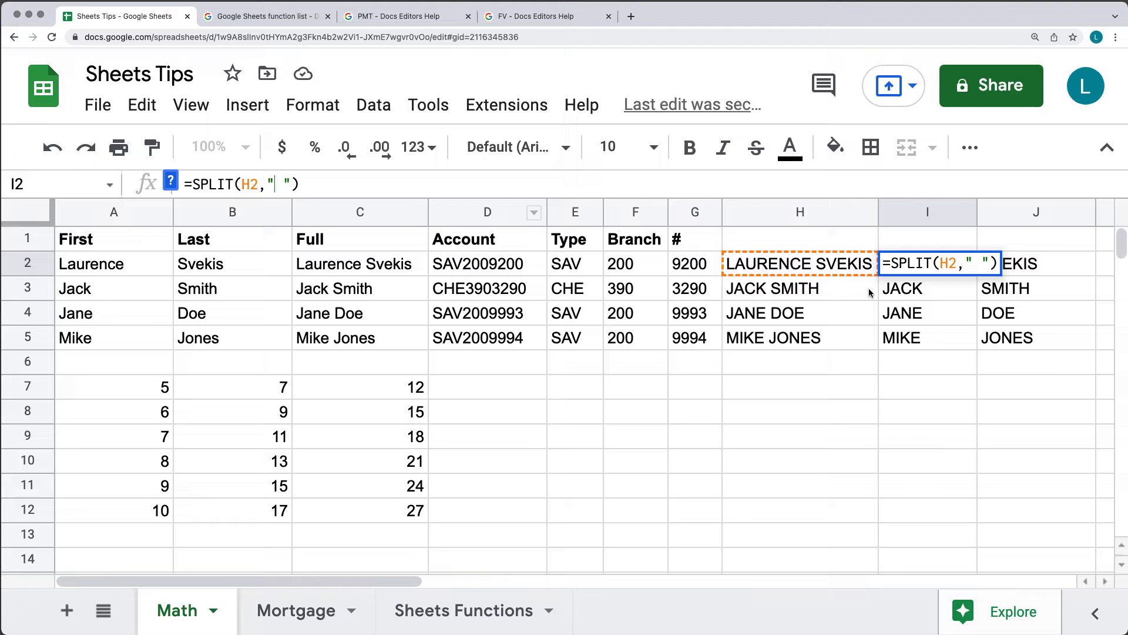
left_click(916, 302)
left_click_drag(909, 268, 993, 335)
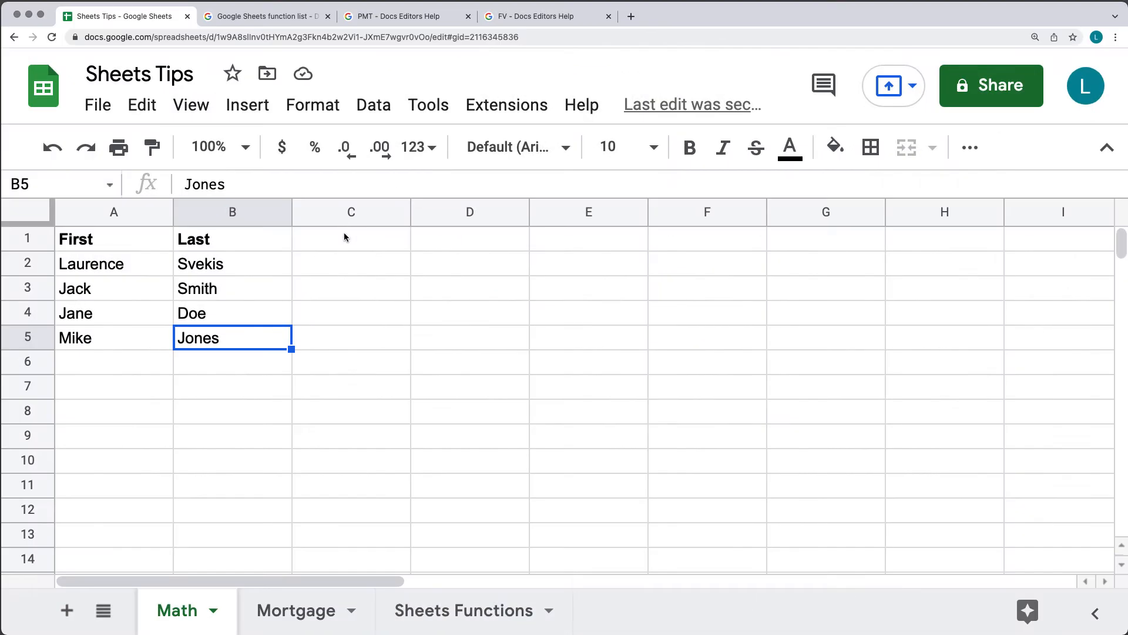
Add the bold column header "Full" in cell C1, beside the first and last name columns
left_click(344, 241)
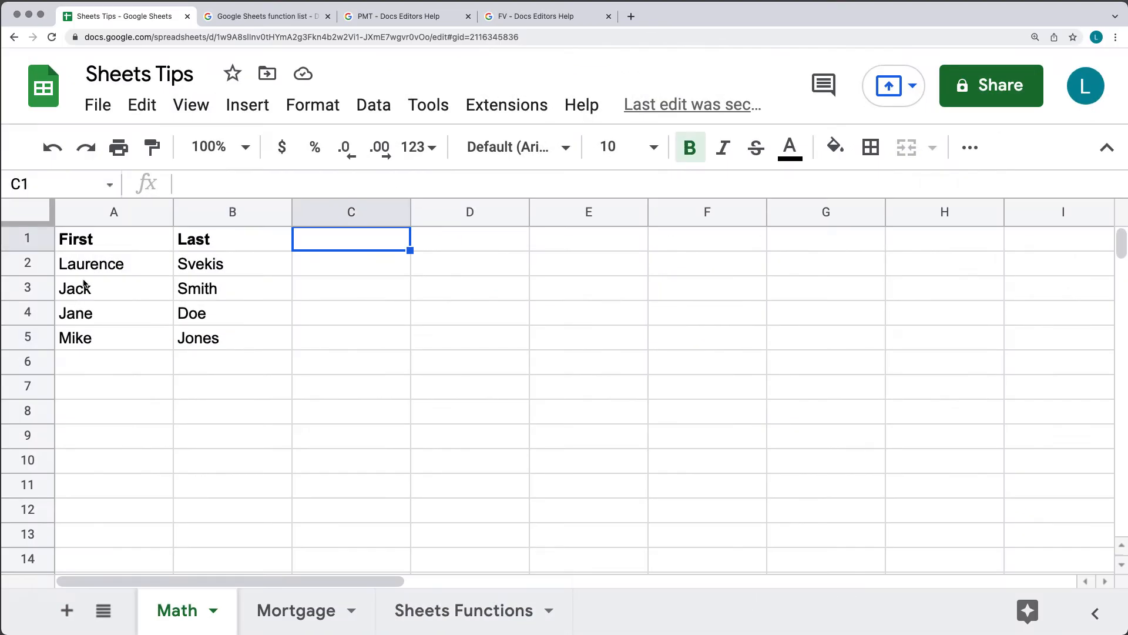
left_click_drag(89, 268, 78, 344)
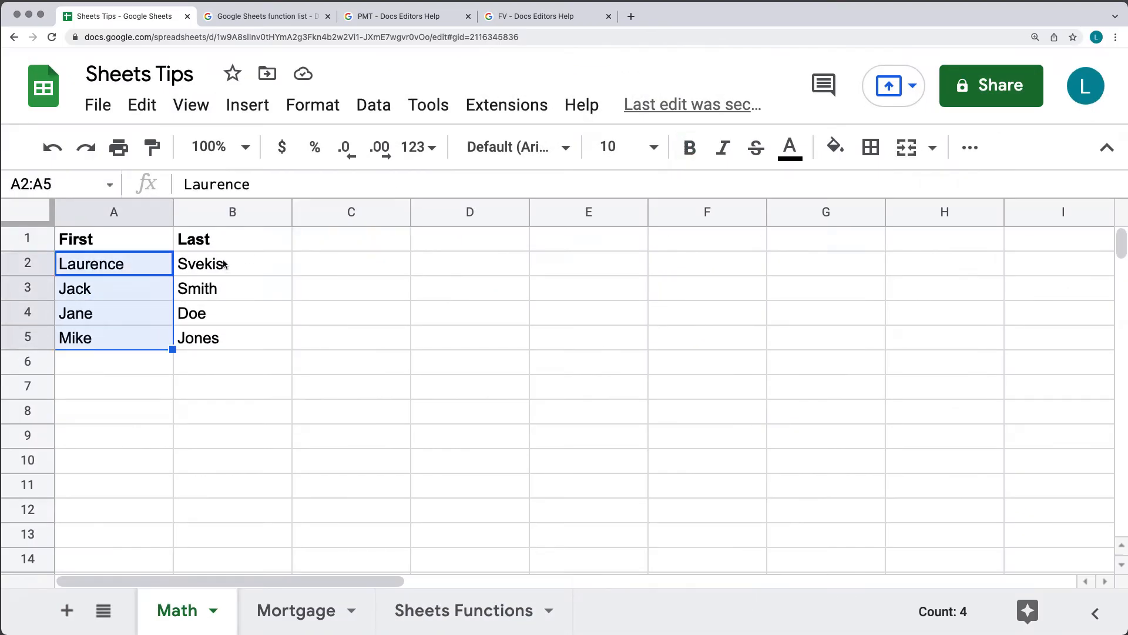
left_click_drag(223, 263, 229, 338)
left_click(327, 245)
key("super+b")
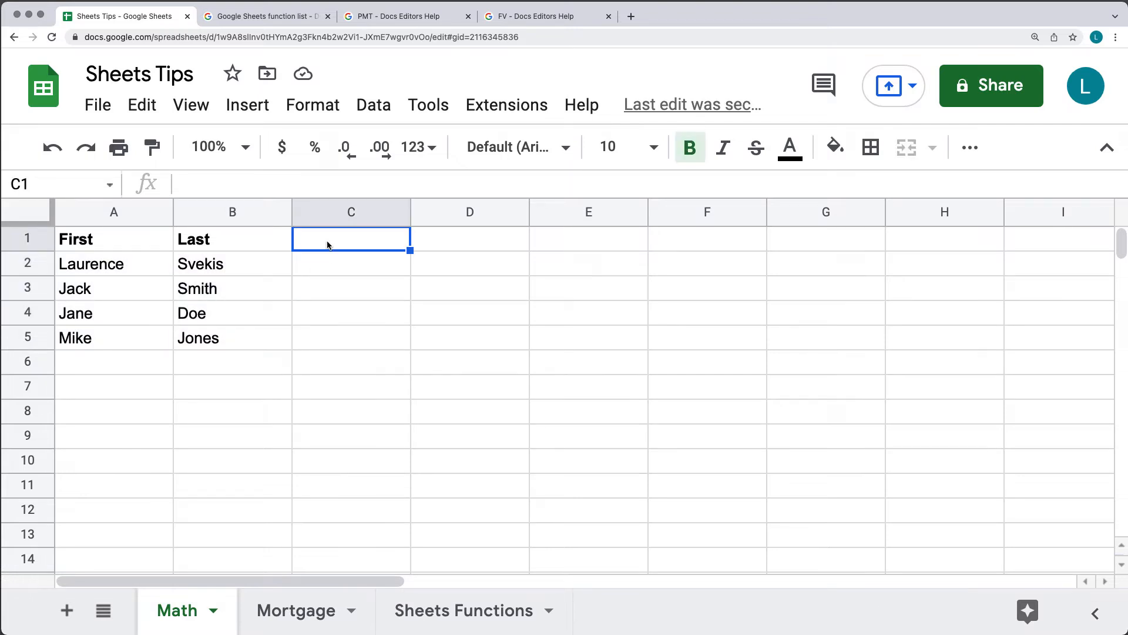
type("Full")
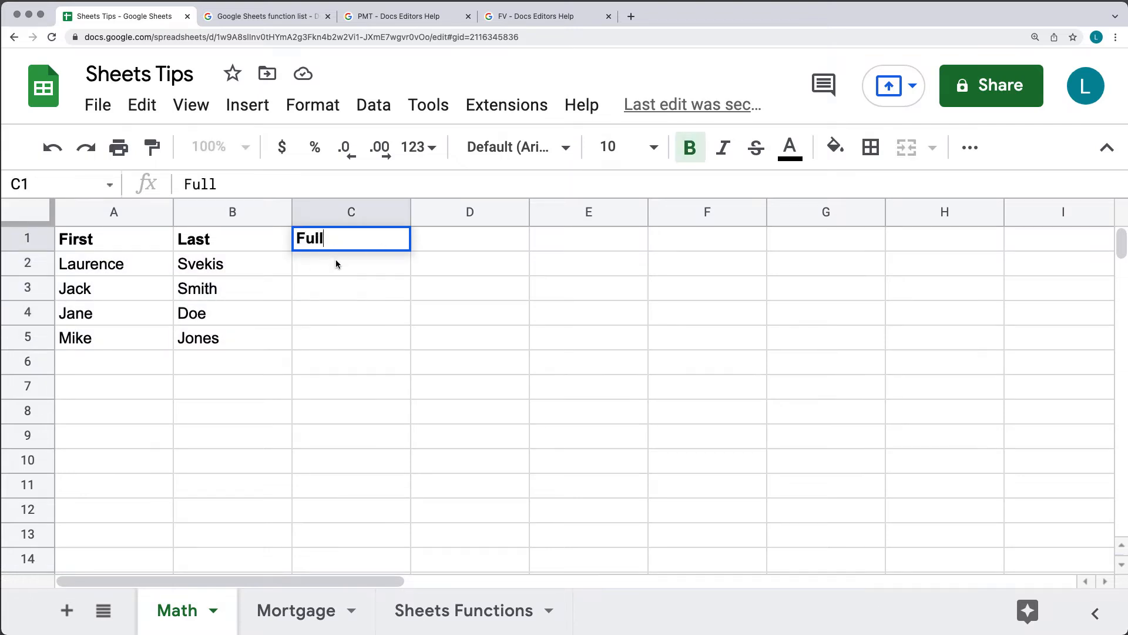
key("Return")
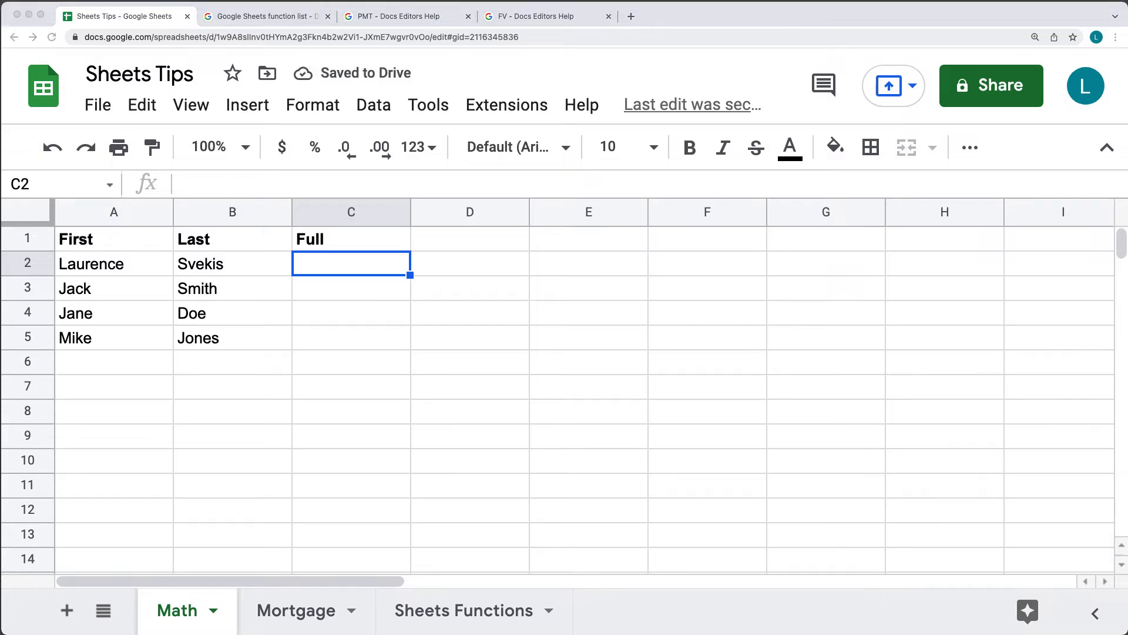
Enter =CONCATENATE(A2," ",B2) in C2 to join the first and last names with a space
left_click(264, 183)
type("=CON")
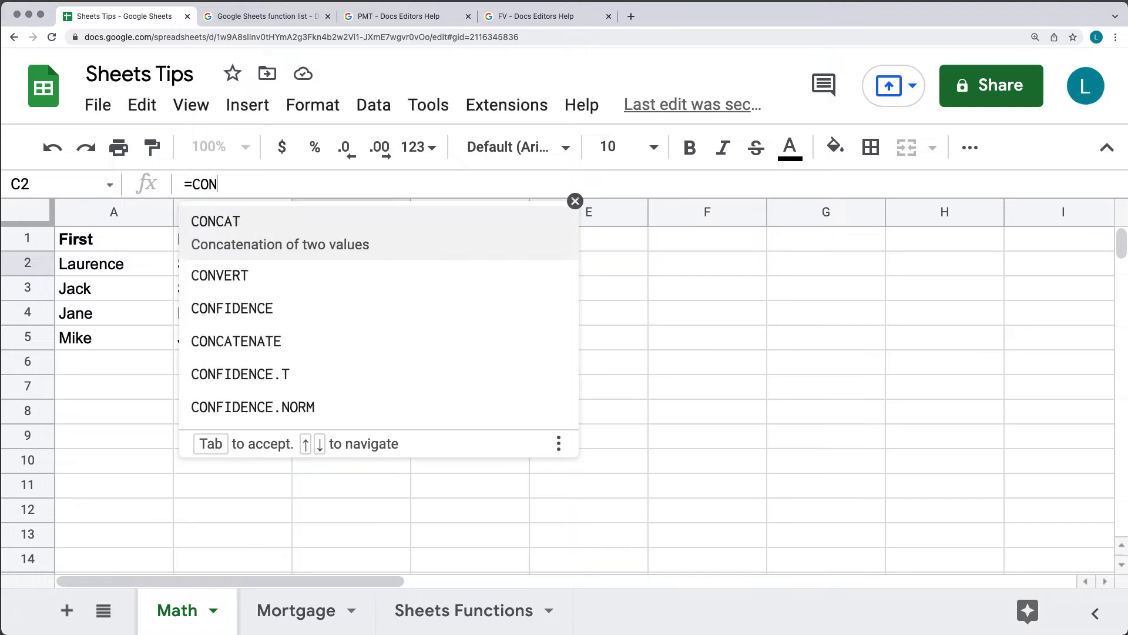
left_click(306, 339)
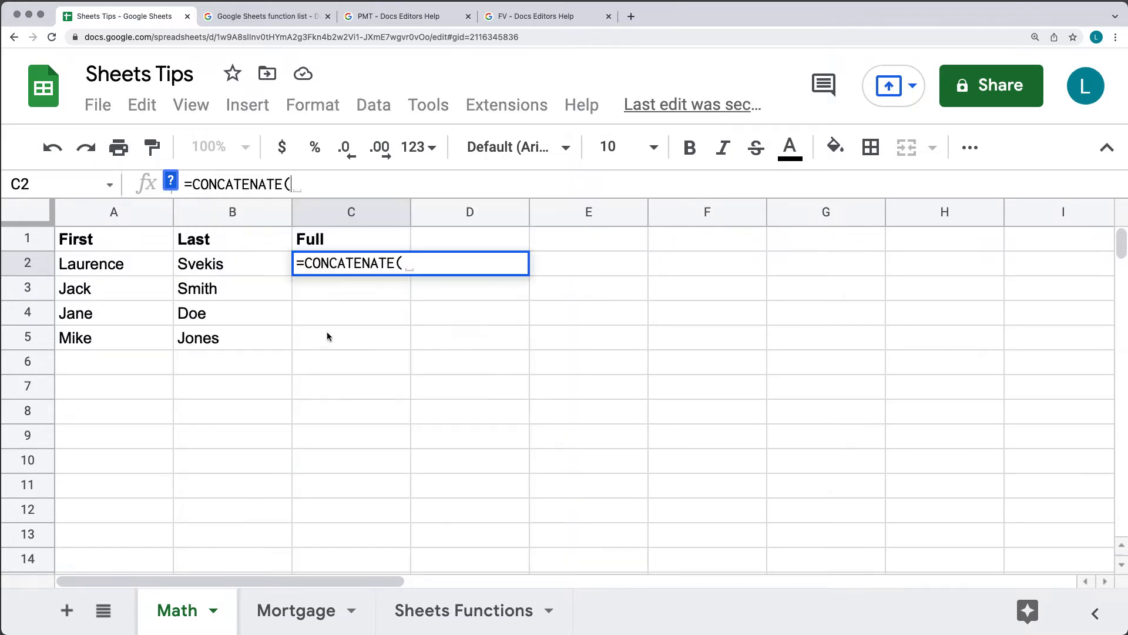
left_click(108, 271)
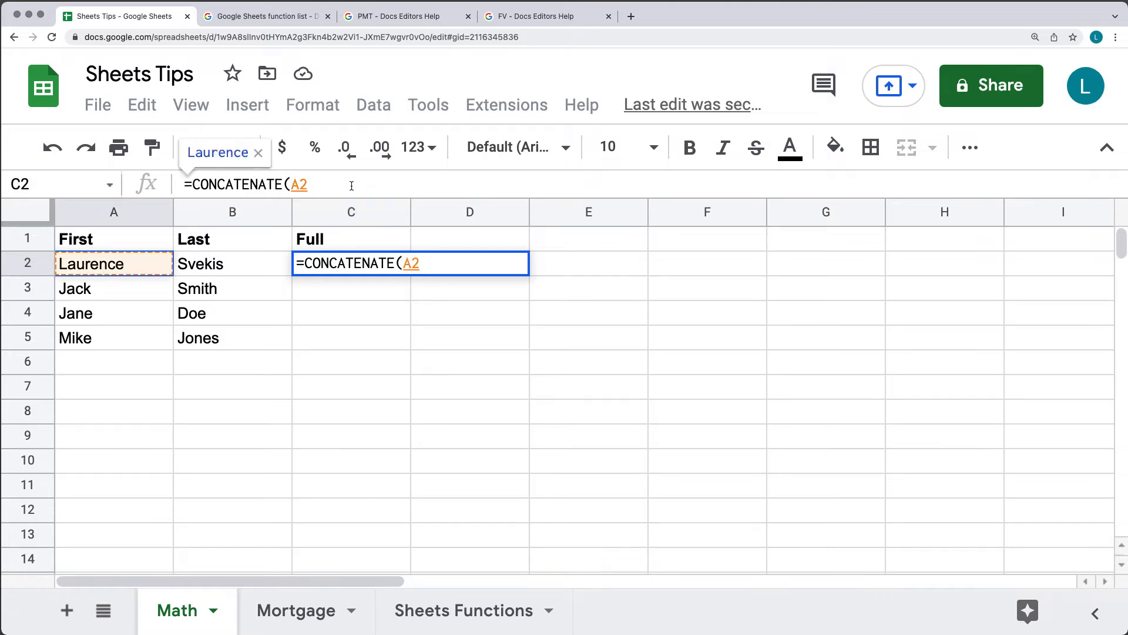
type(",")
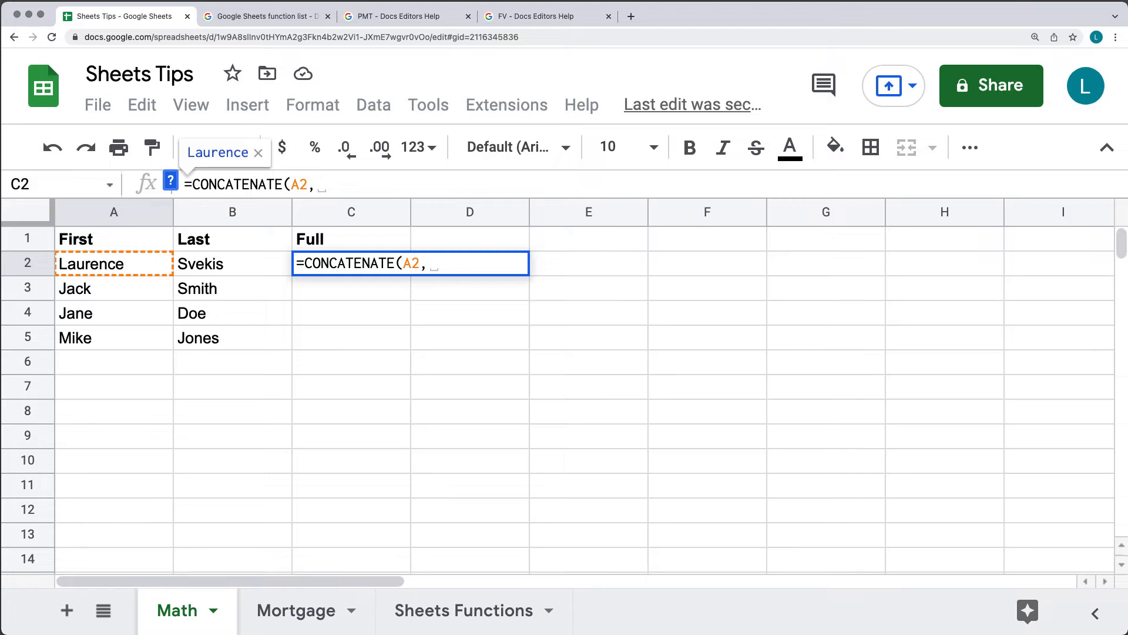
type("\" \",")
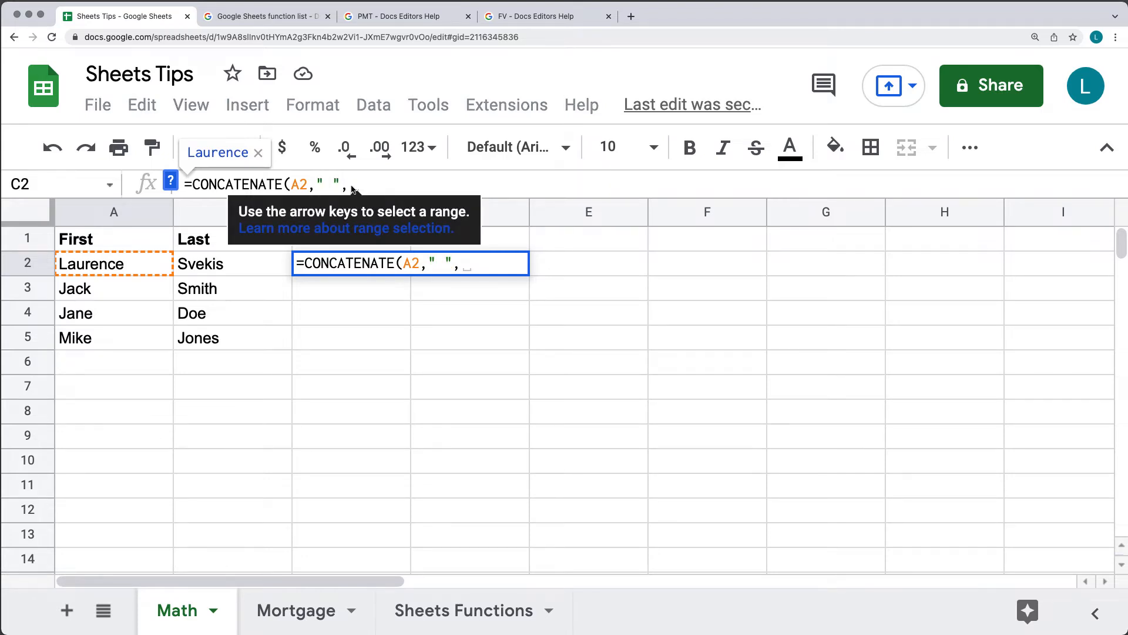
left_click(232, 270)
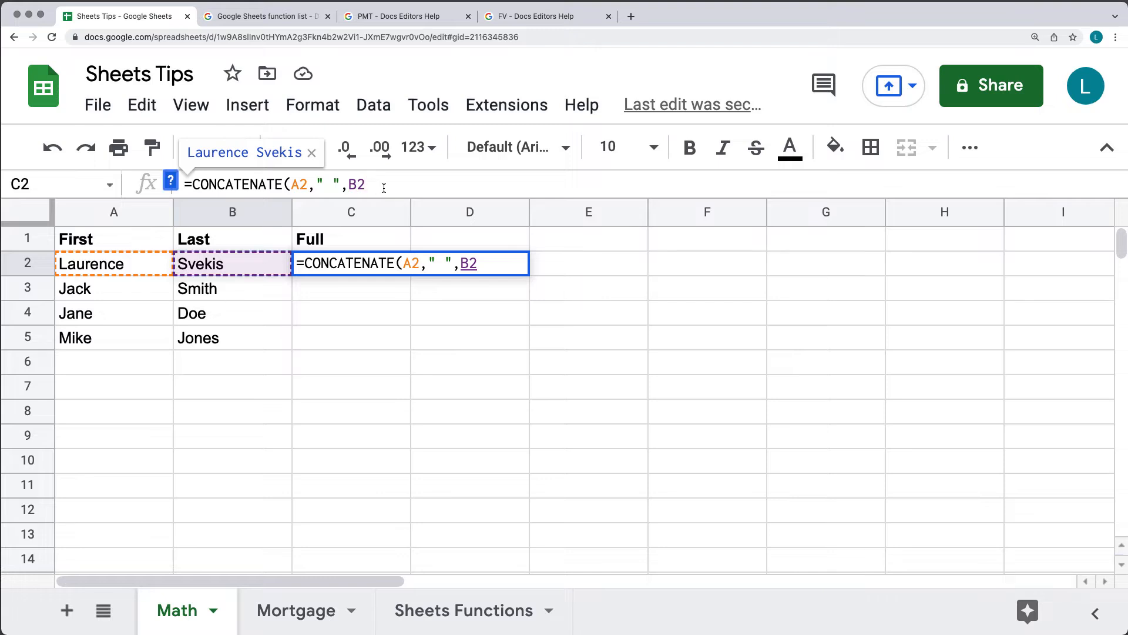
type(")")
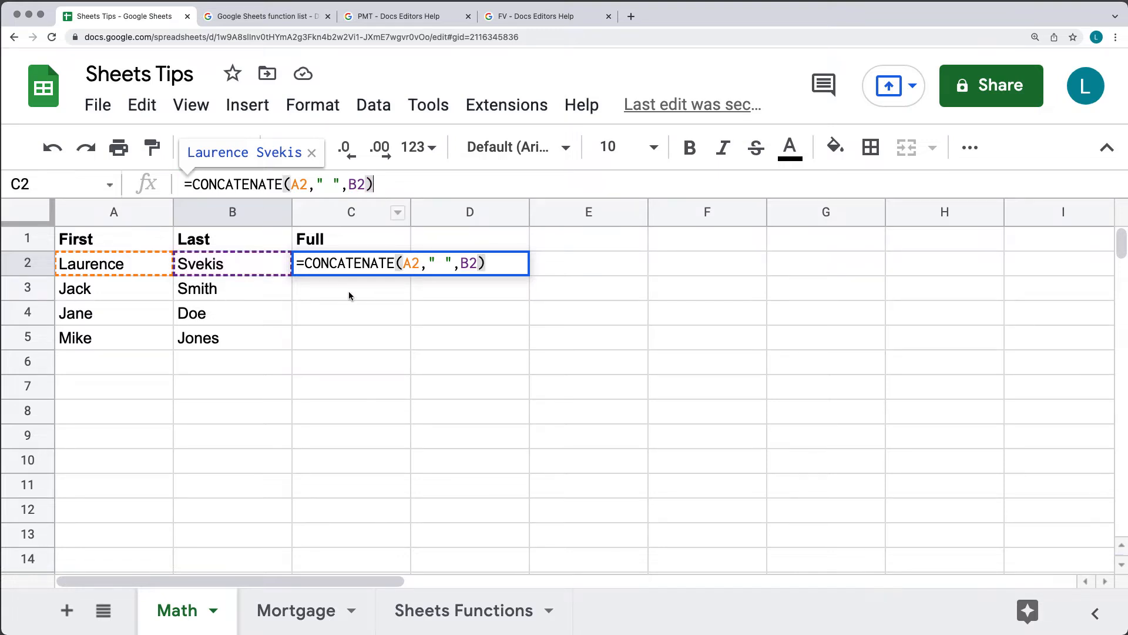
key("Return")
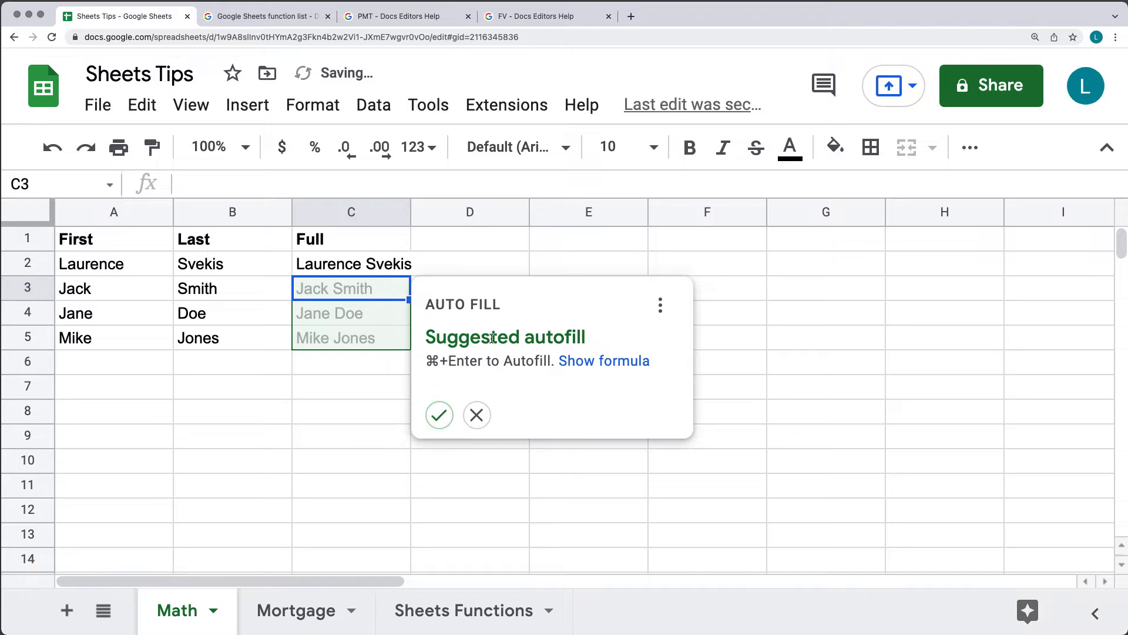
Accept the suggested autofill of the full-name formula for C3:C5 and fit column C's width to its contents
left_click(440, 415)
left_click(388, 361)
left_click(388, 339)
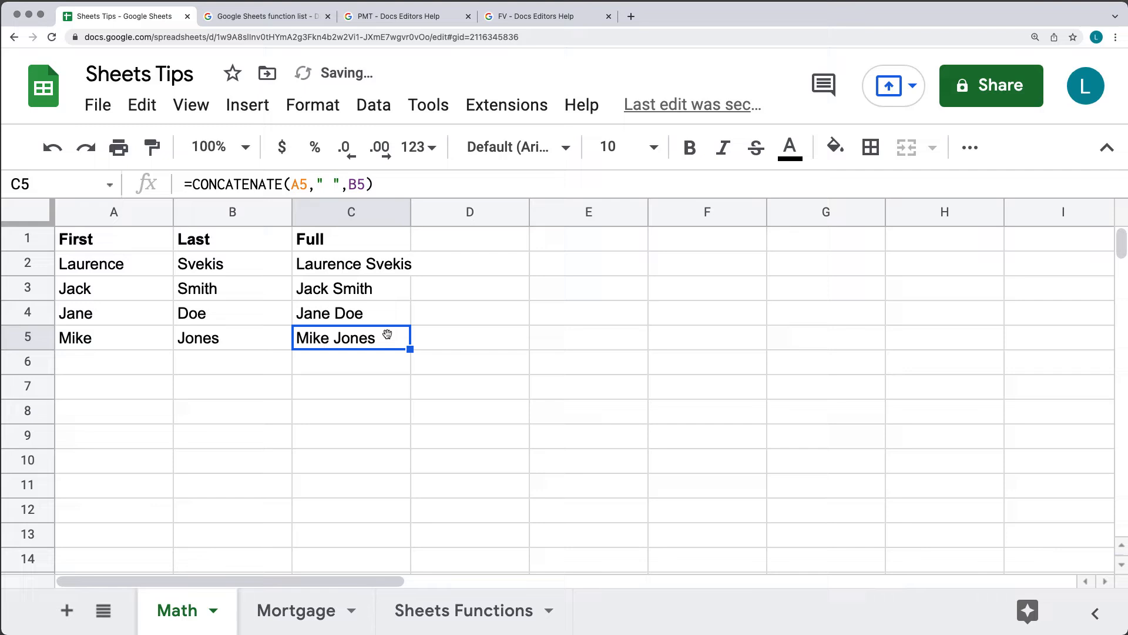
double_click(411, 211)
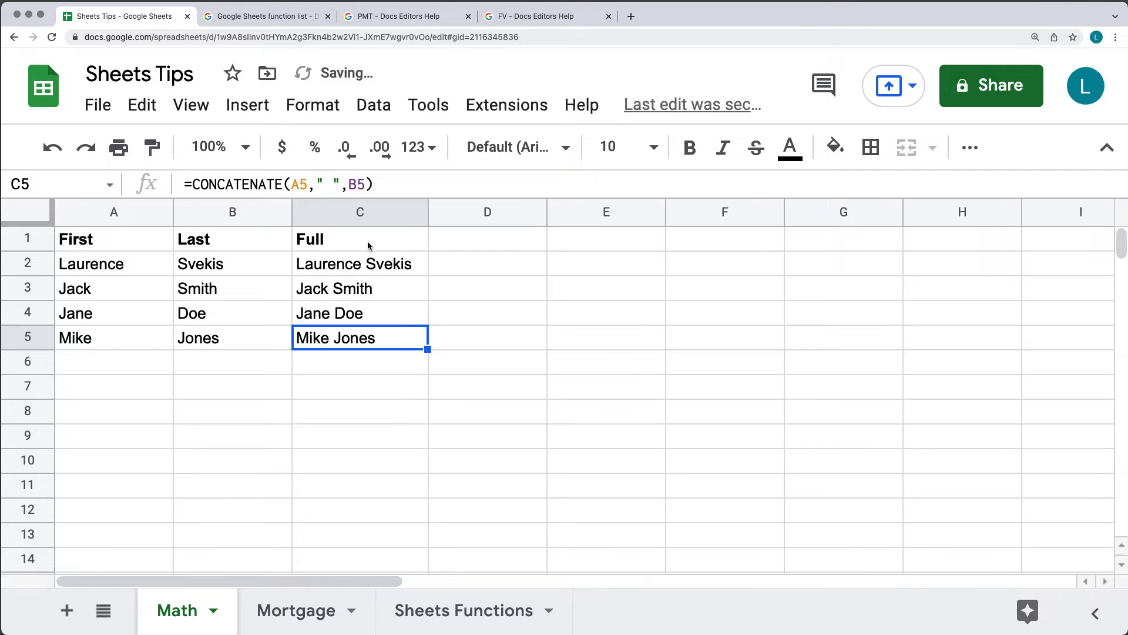
Add the column header "Account" in cell D1, correcting its spelling
left_click(479, 242)
type("A")
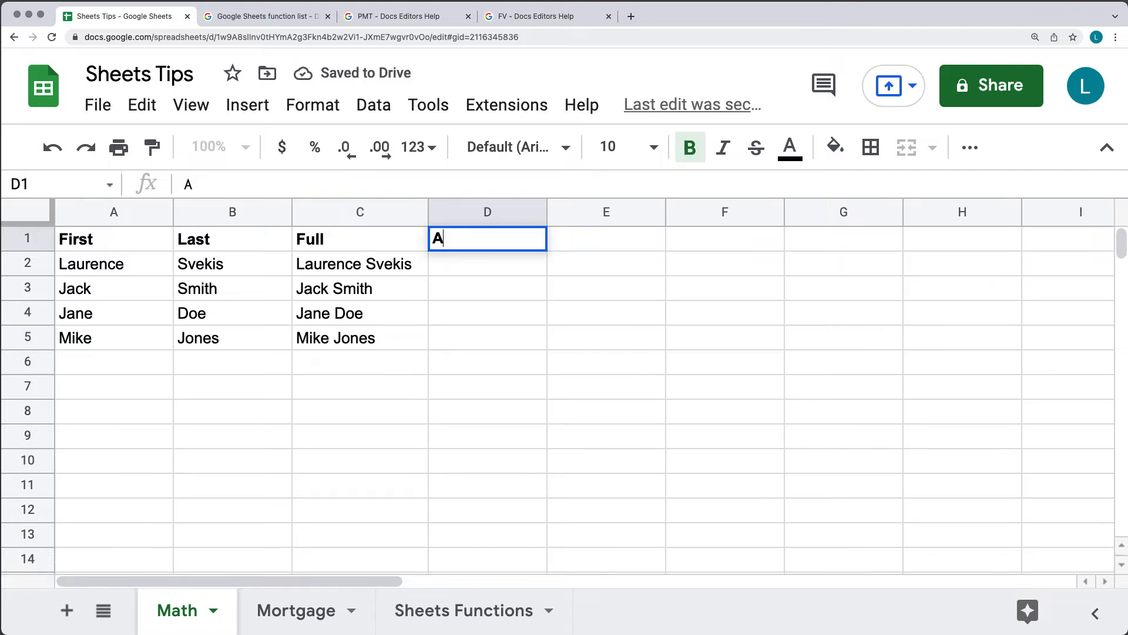
type("count")
key("Tab")
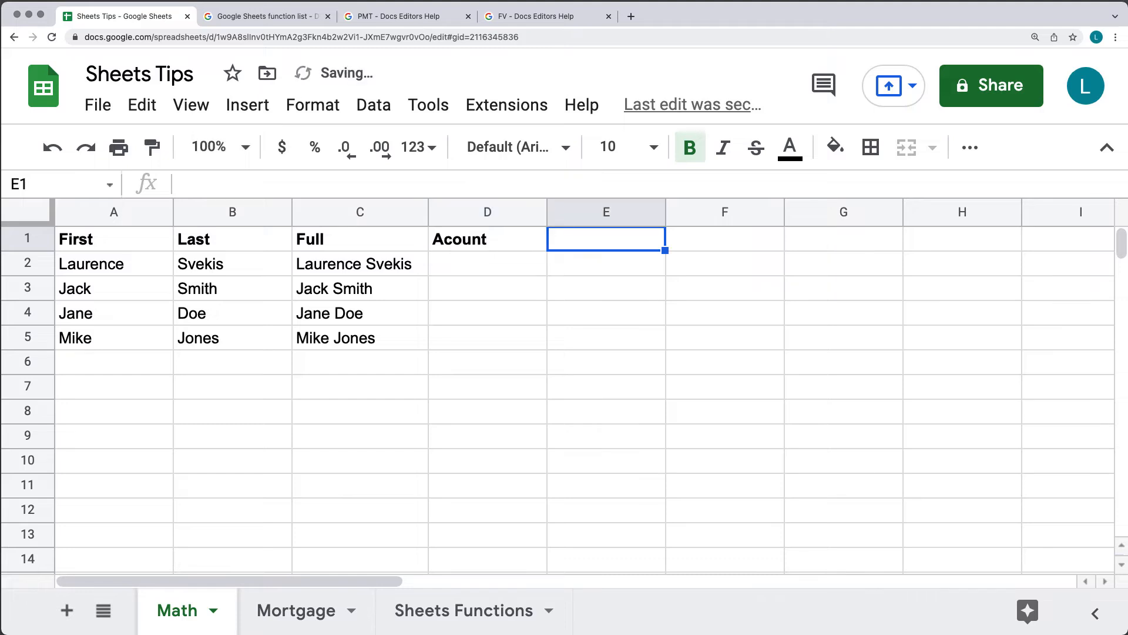
left_click(488, 242)
double_click(453, 242)
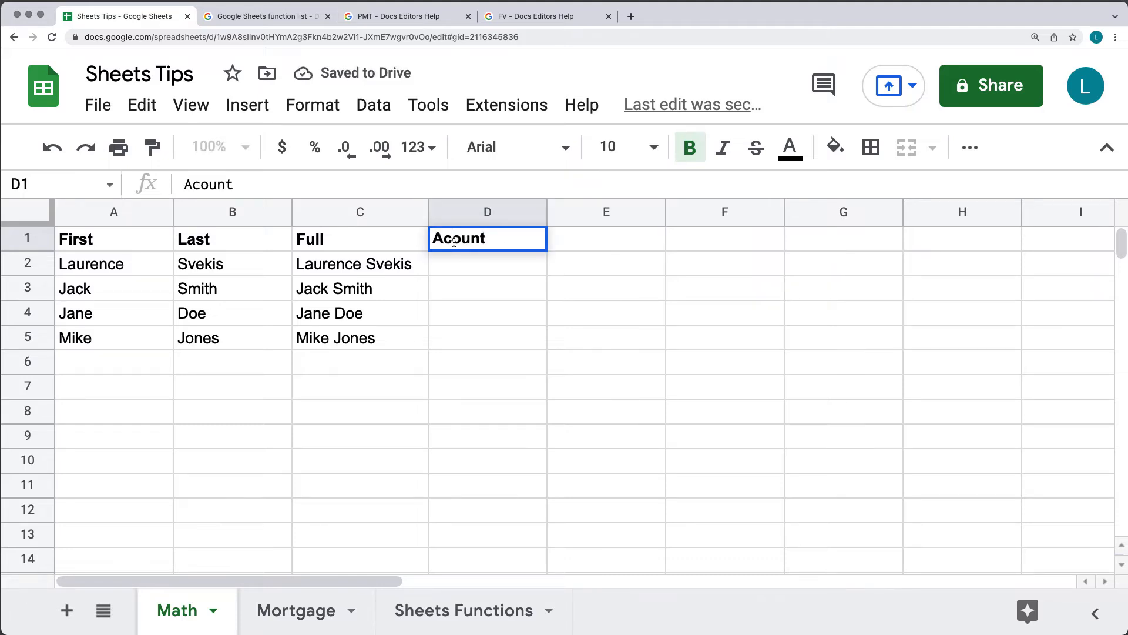
type("c")
Enter sample account numbers in D2:D4, prefixed SAV, CHE and SAV respectively, each followed by seven digits
left_click(476, 267)
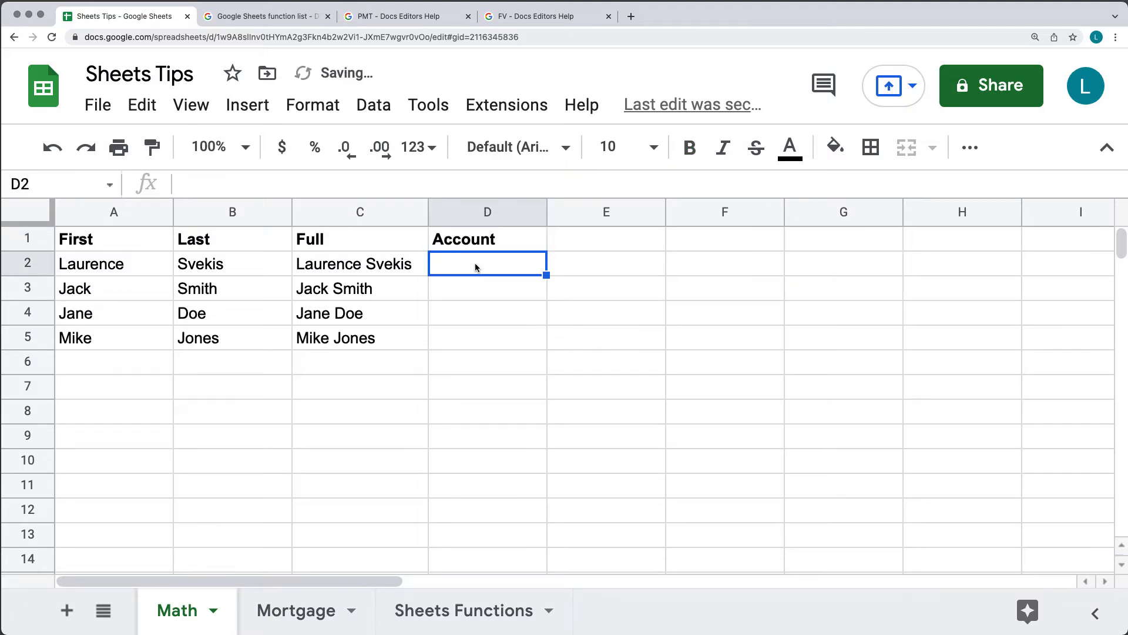
type("SAV")
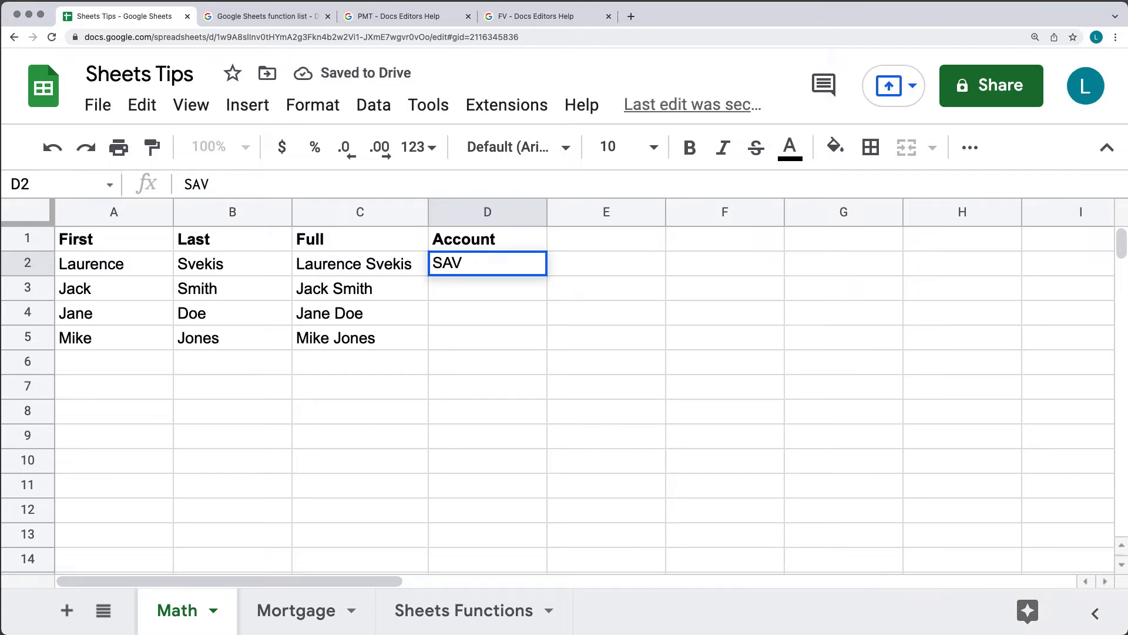
type("2009200")
left_click(520, 290)
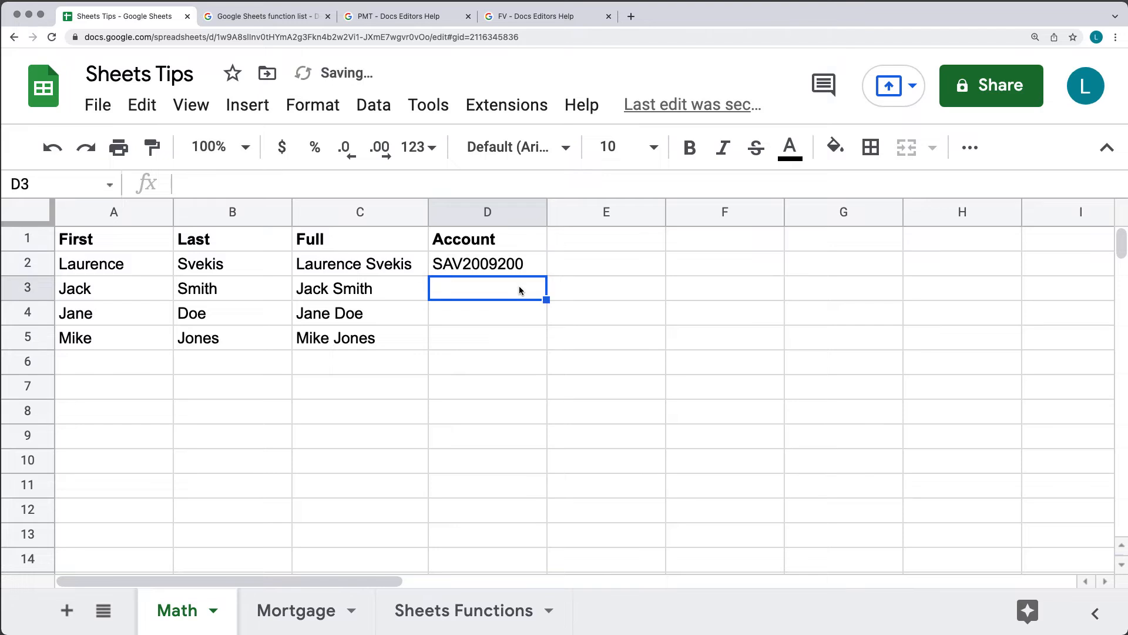
type("C")
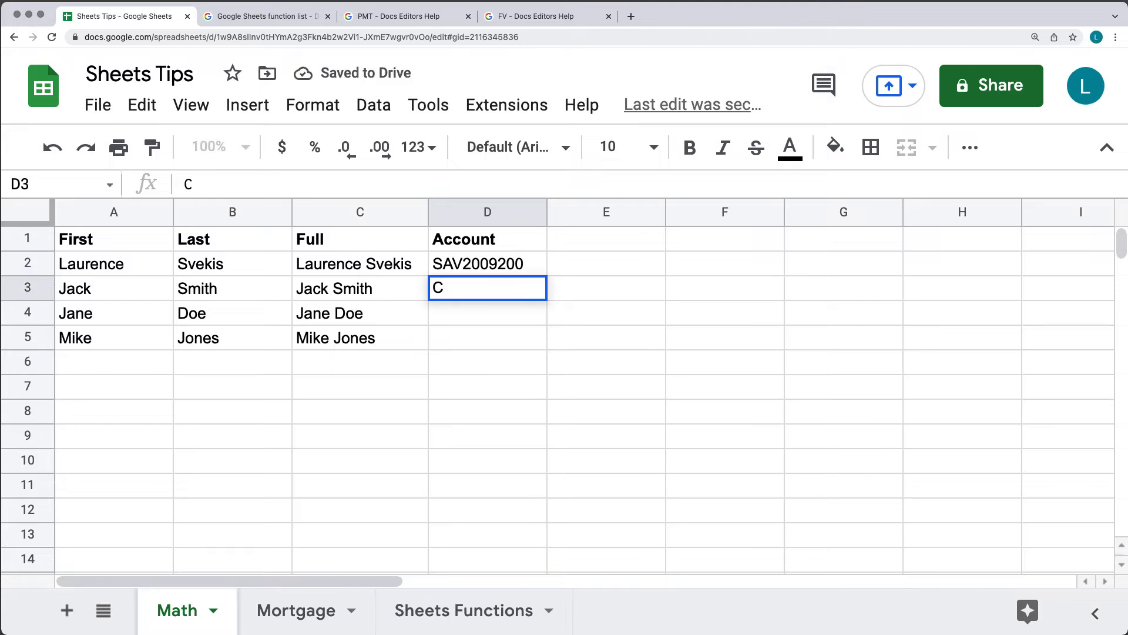
type("HE3903290")
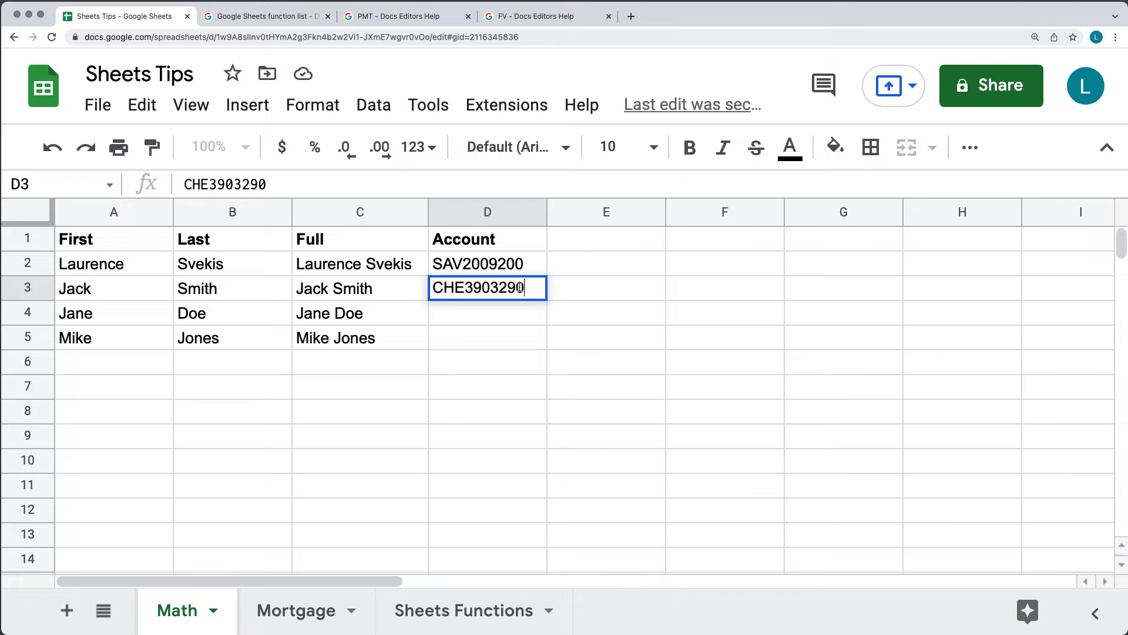
left_click(496, 312)
type("SAV")
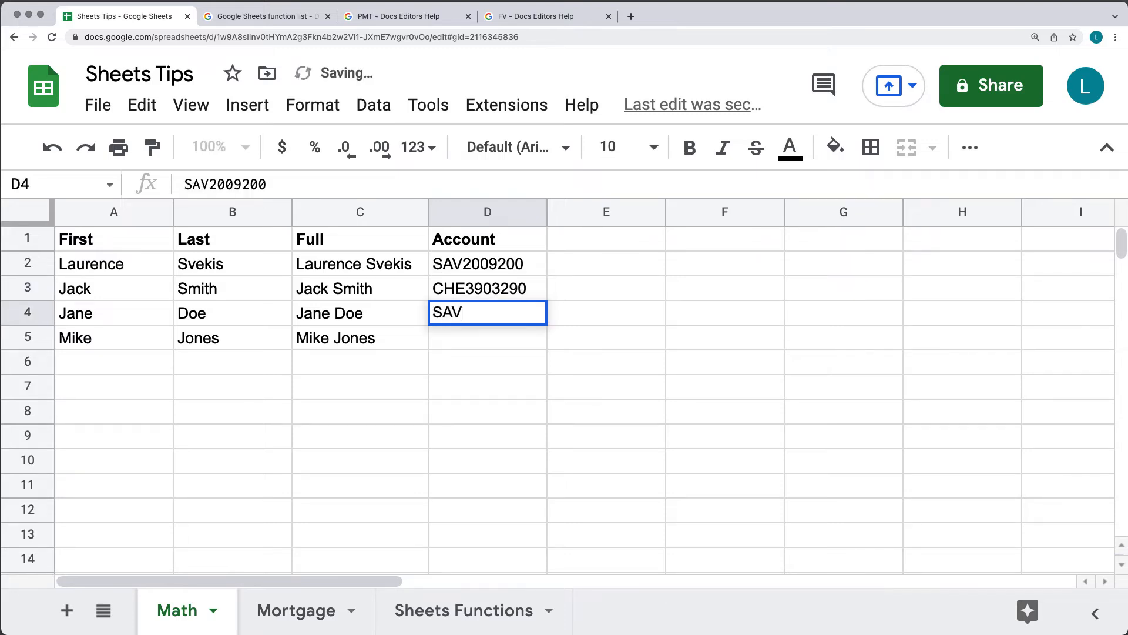
type("2009993")
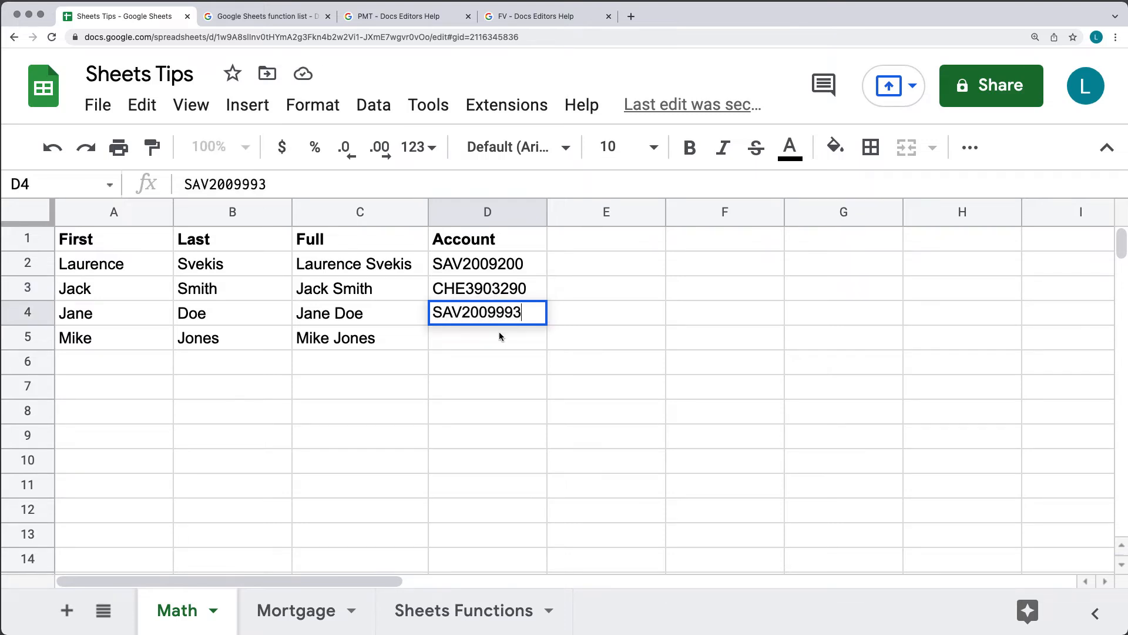
key("Return")
Fill the account number in D4 down one row into D5
left_click(496, 312)
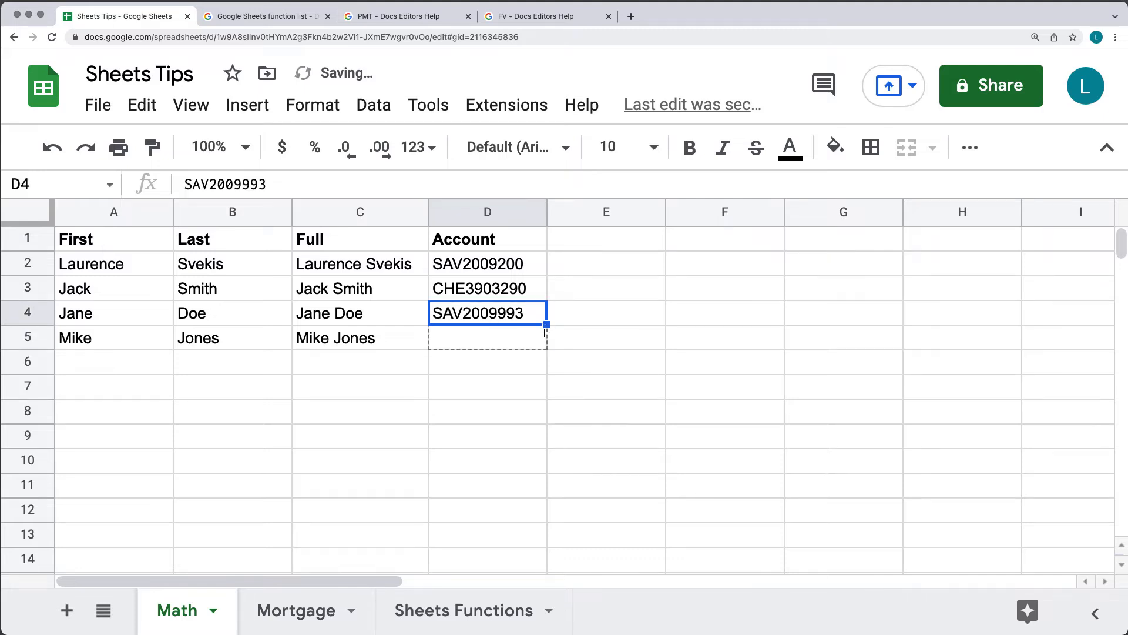
left_click_drag(546, 323, 580, 327)
left_click(580, 322)
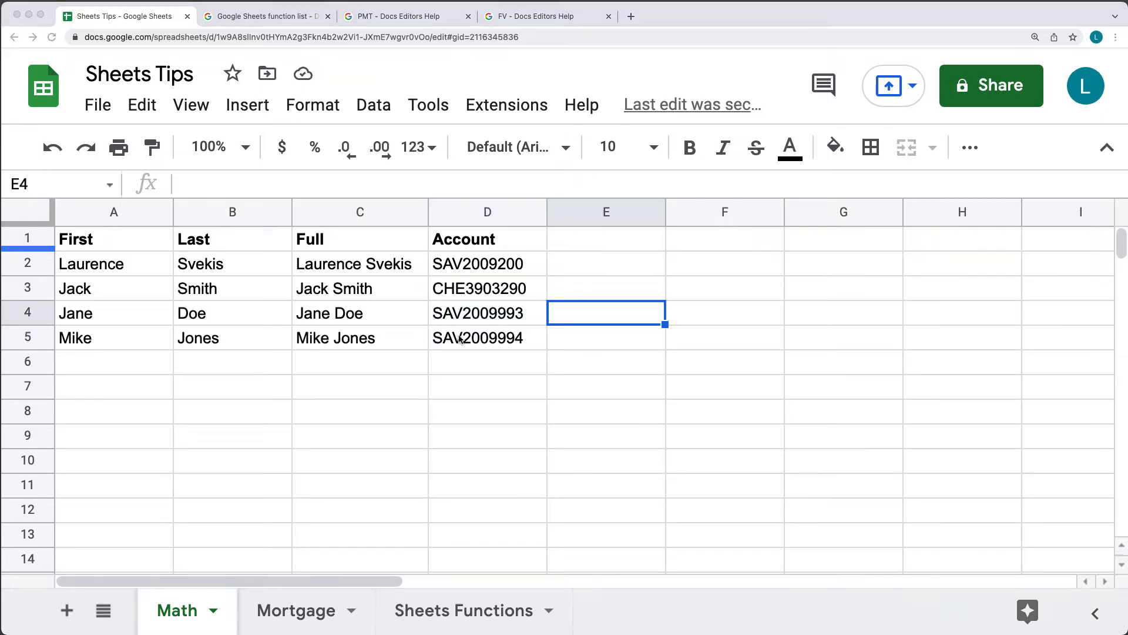
Add the column header "Type" in cell E1
left_click(597, 245)
type("Type")
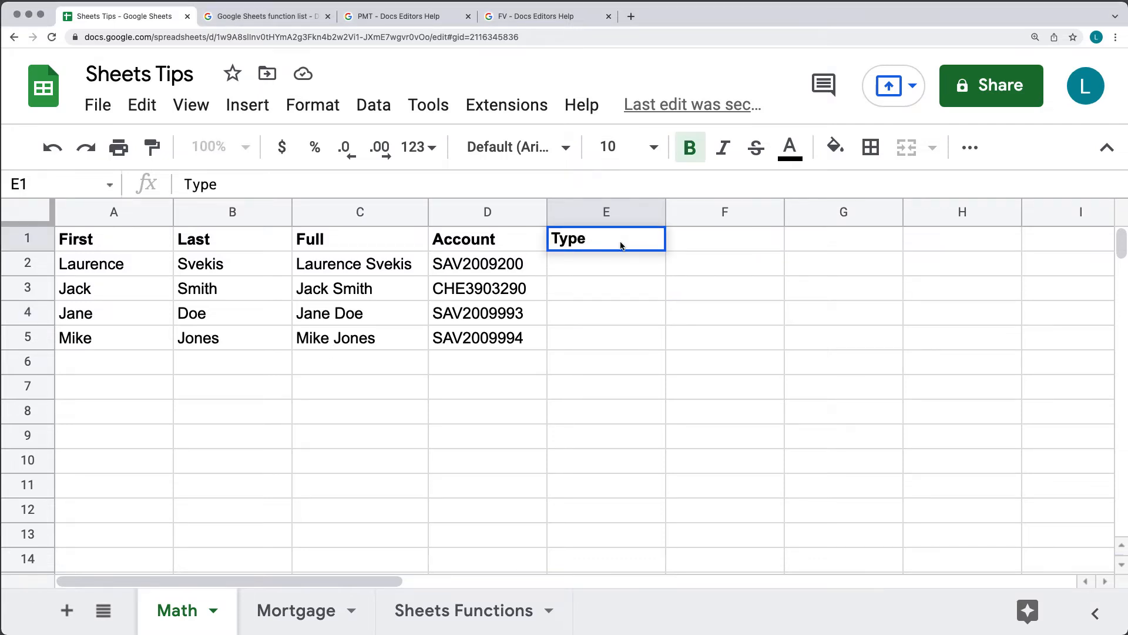
left_click(604, 275)
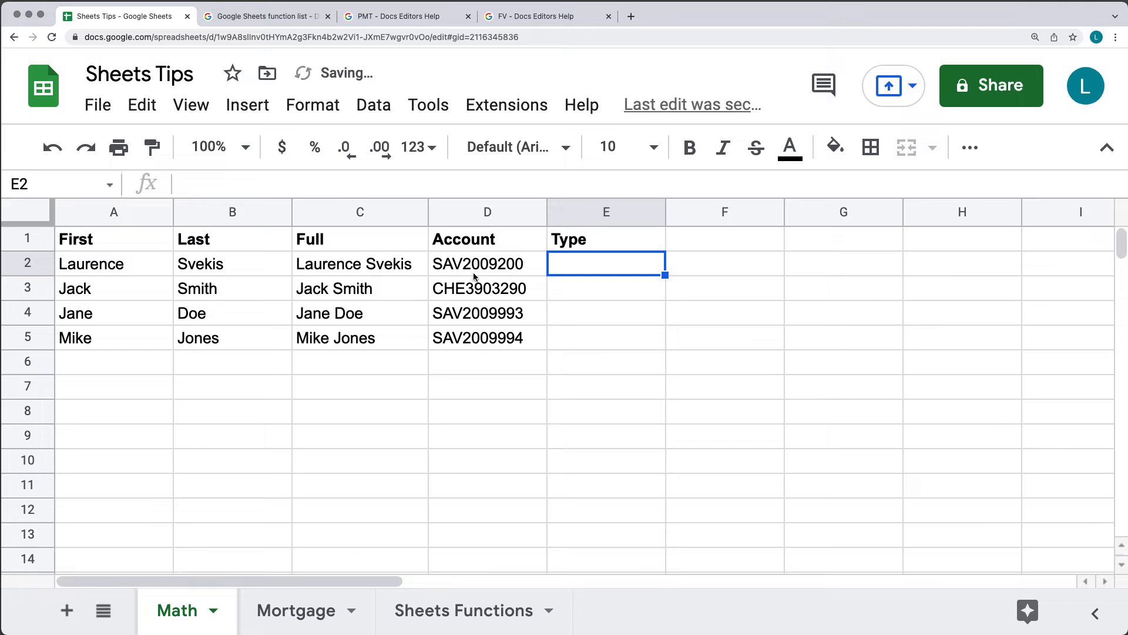
Extract the account type in E2 with =LEFT(D2,3) and accept the suggested autofill for E3:E5
left_click(277, 187)
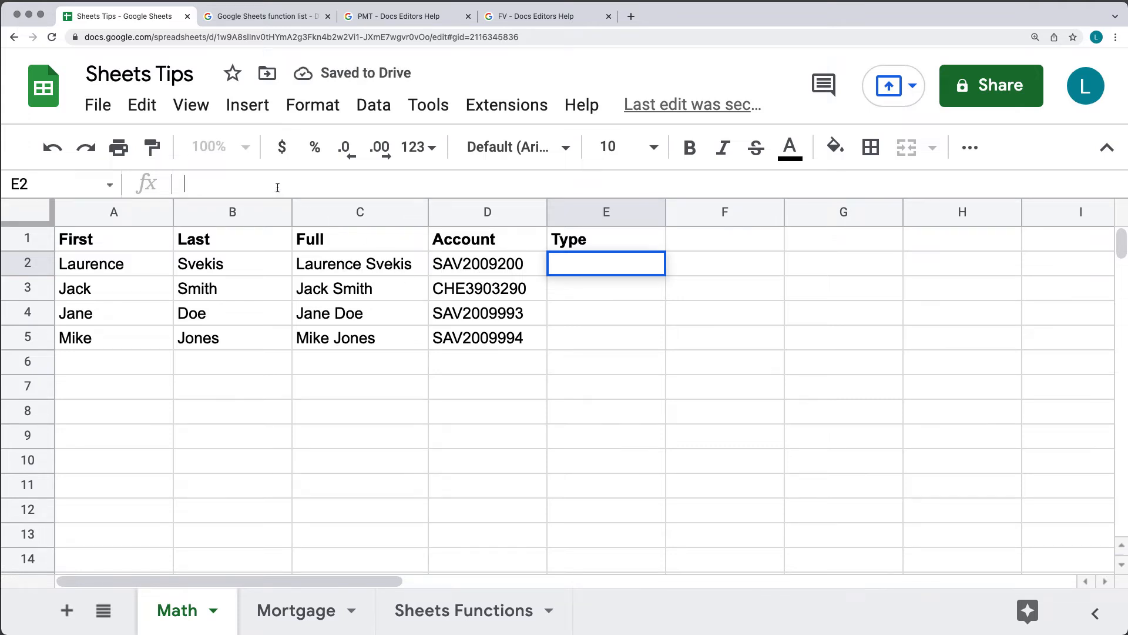
type("=l")
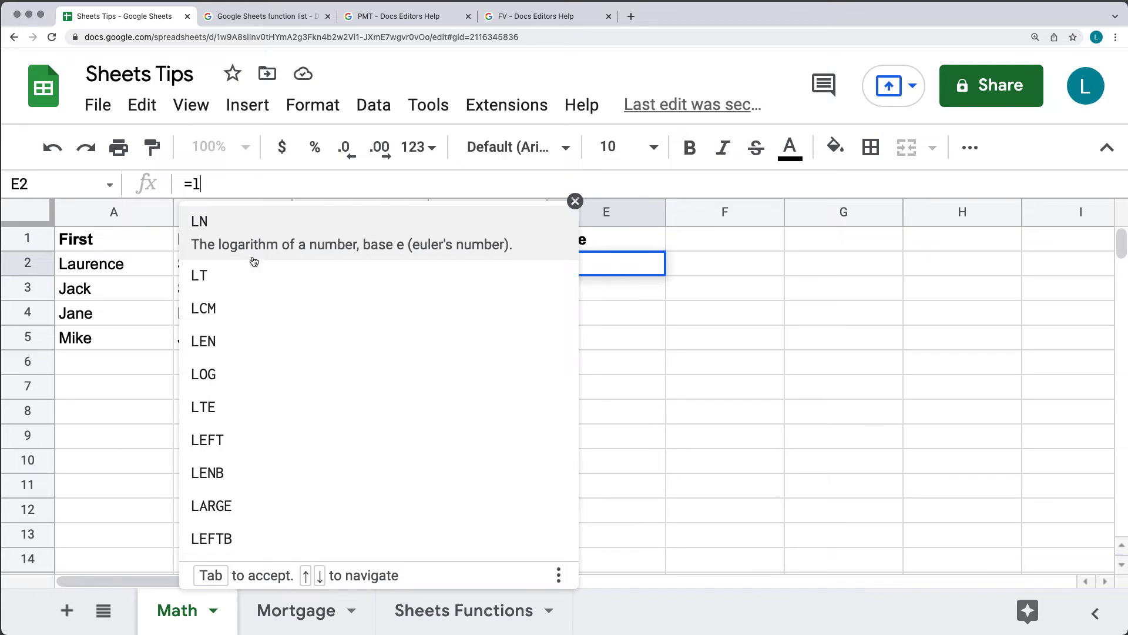
left_click(219, 439)
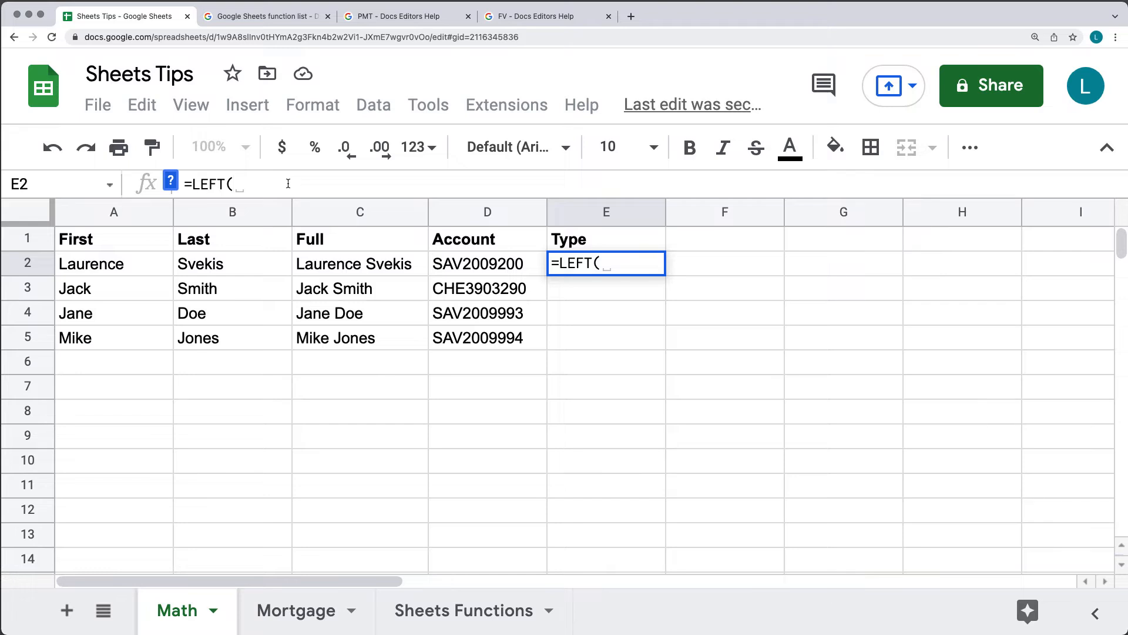
type("D")
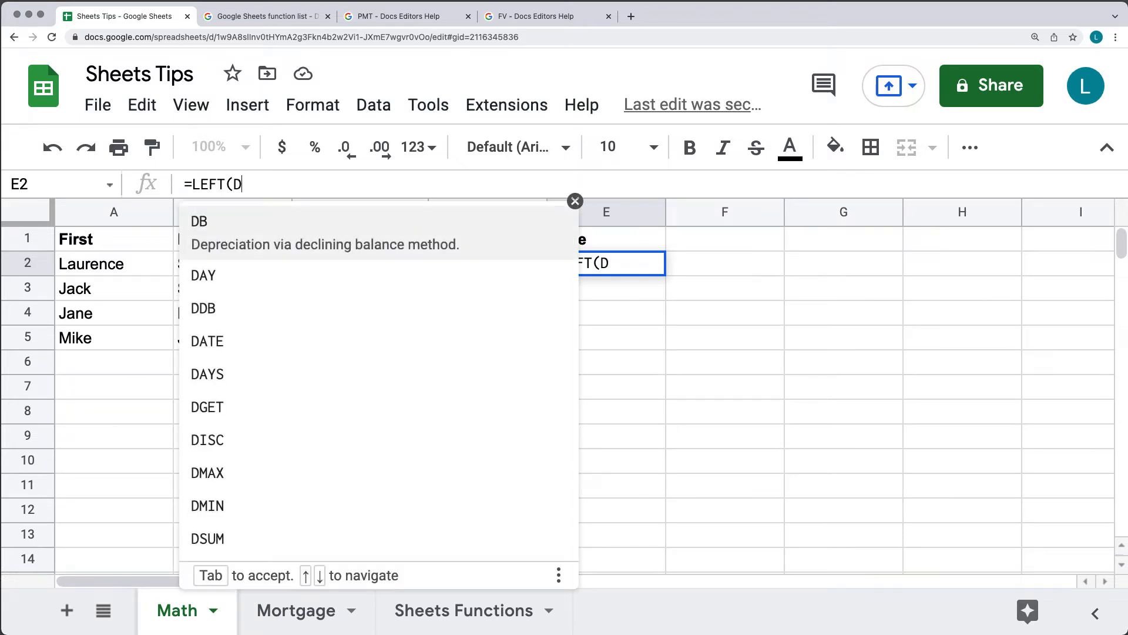
key("BackSpace")
type("D2")
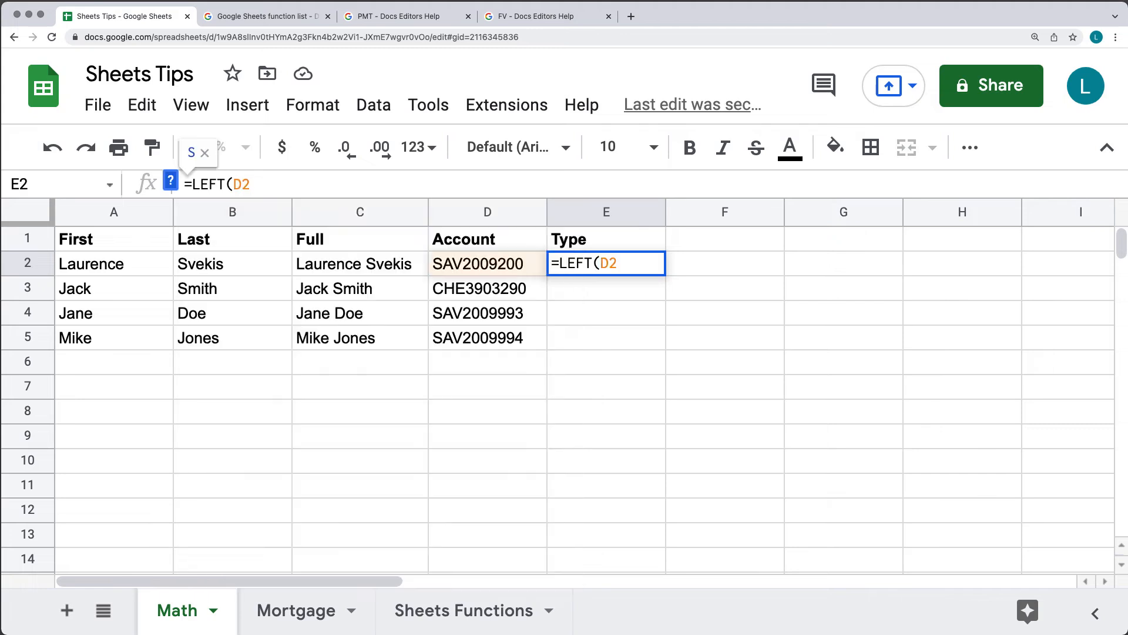
type(",")
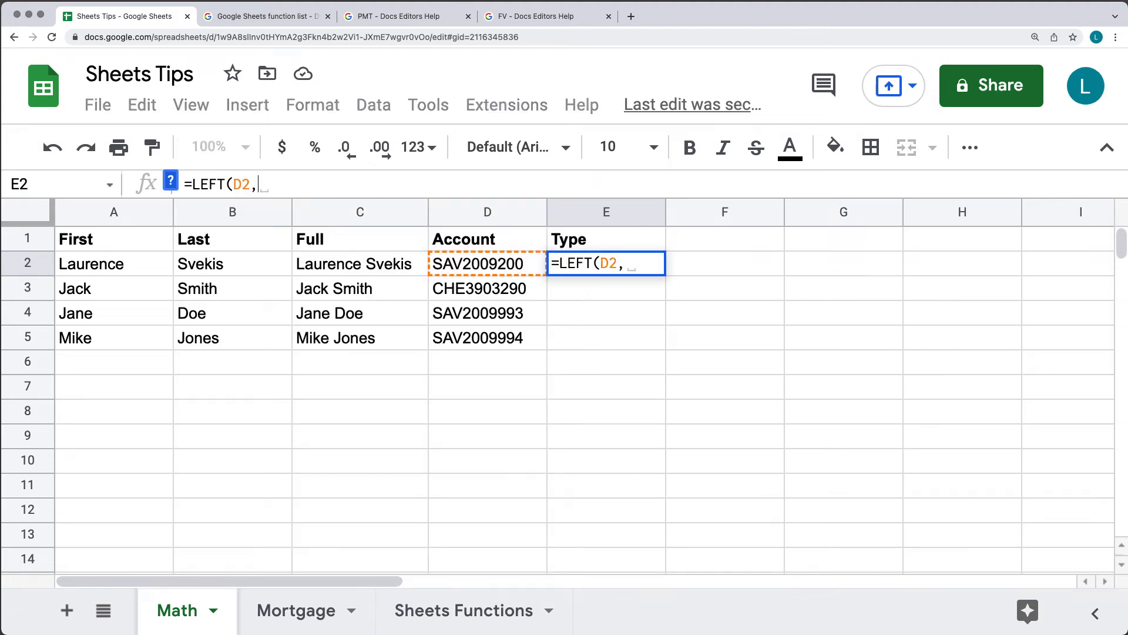
type("3)")
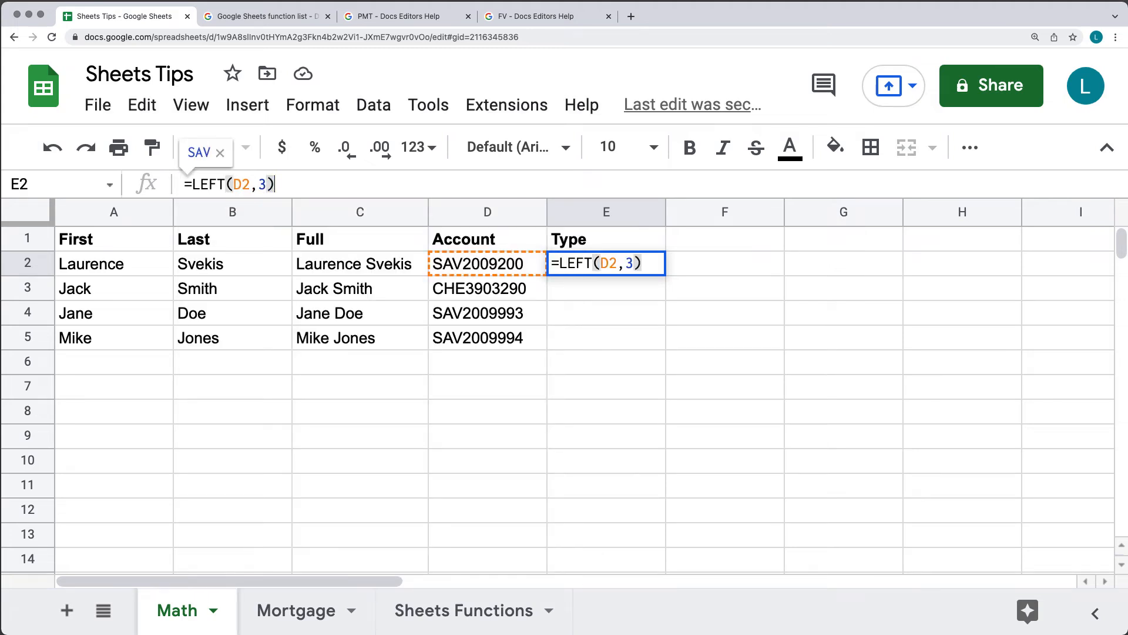
key("Return")
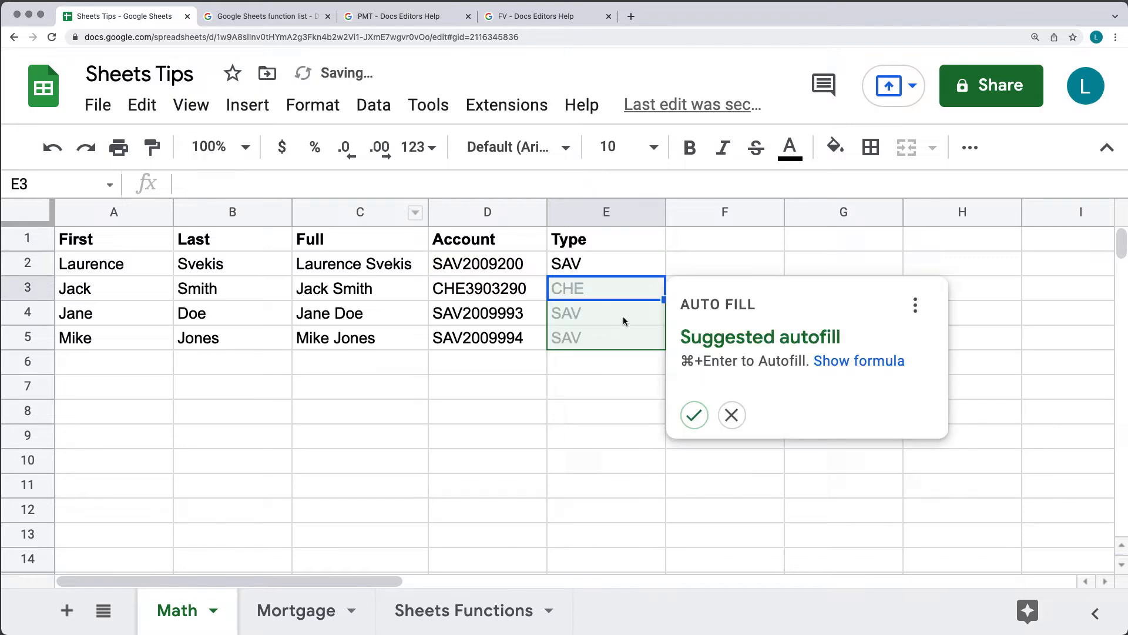
left_click(690, 413)
Narrow column E to suit its short entries and add the column header "Branch" in cell F1
left_click(702, 235)
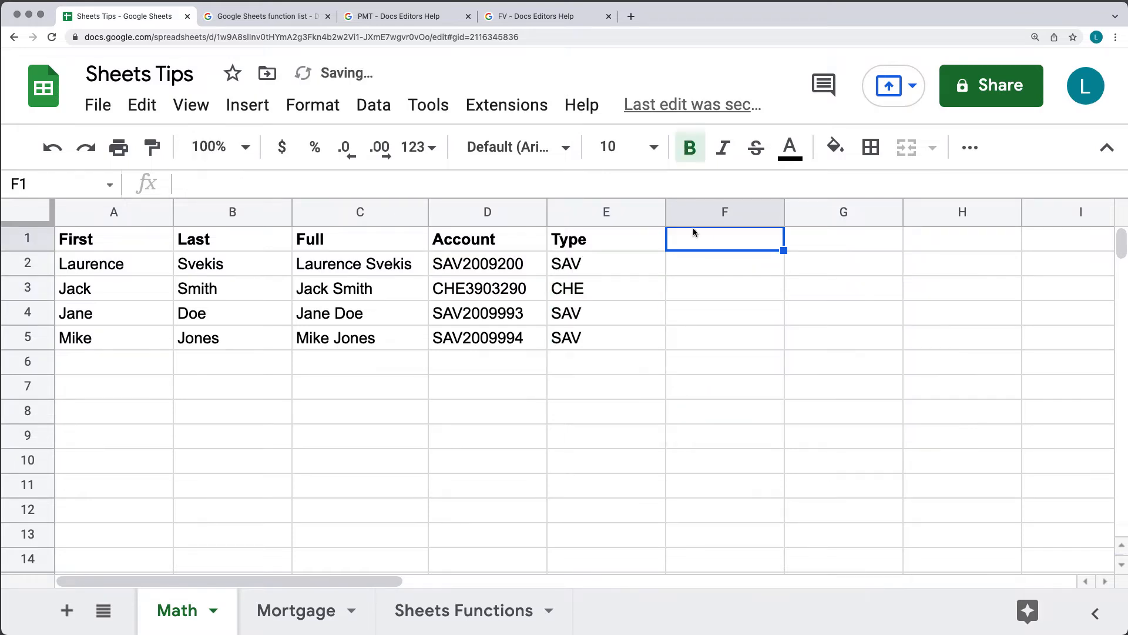
left_click_drag(665, 212, 601, 209)
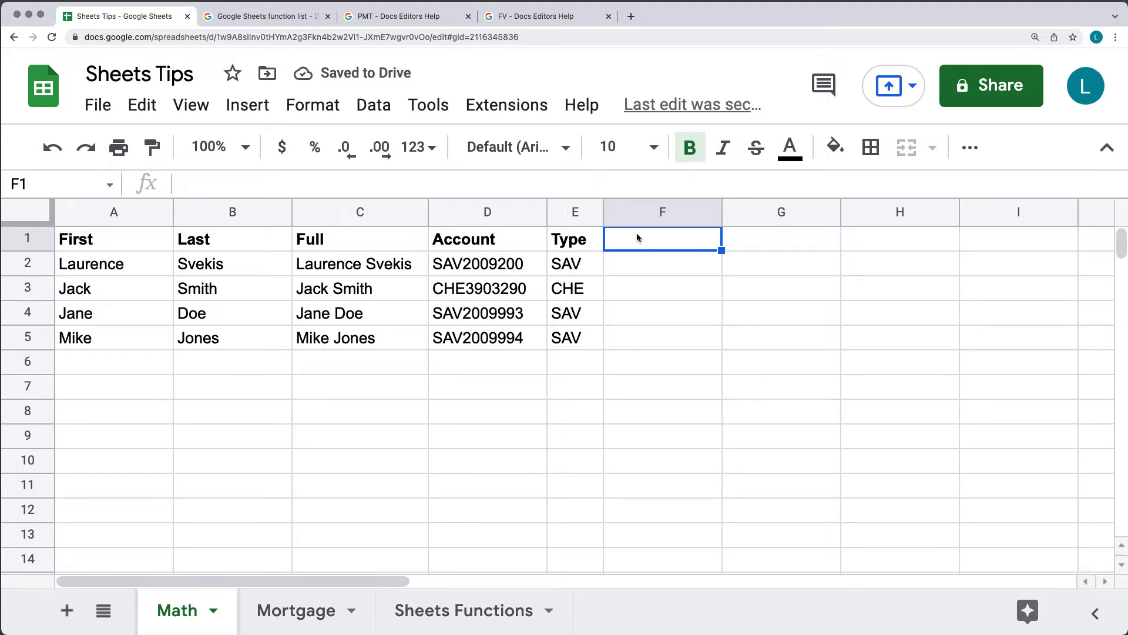
type("Branch")
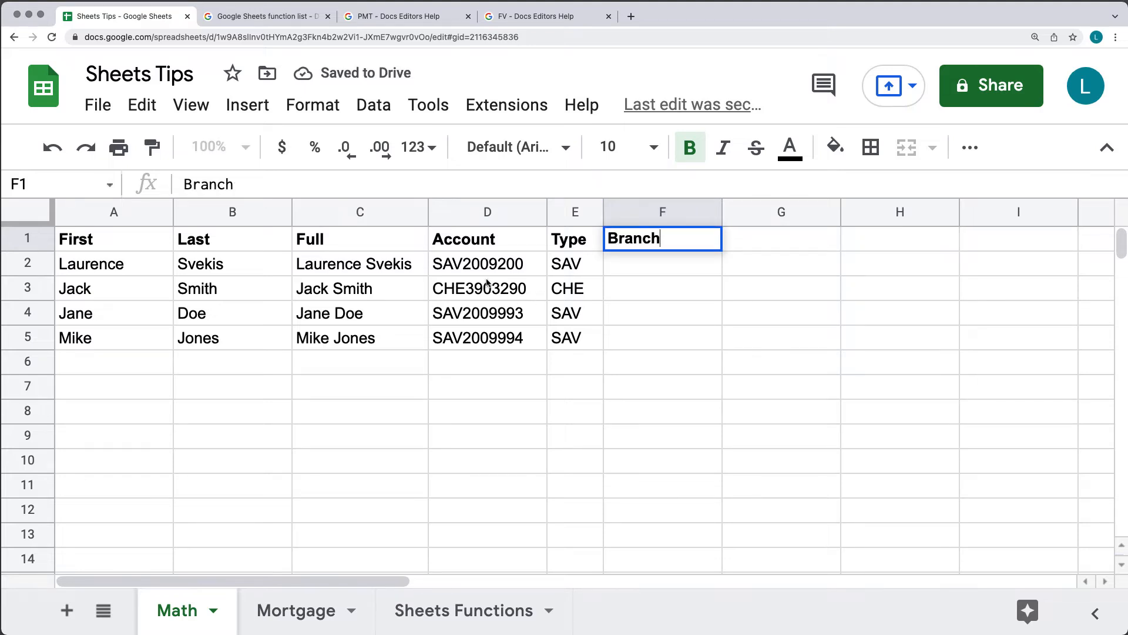
key("Return")
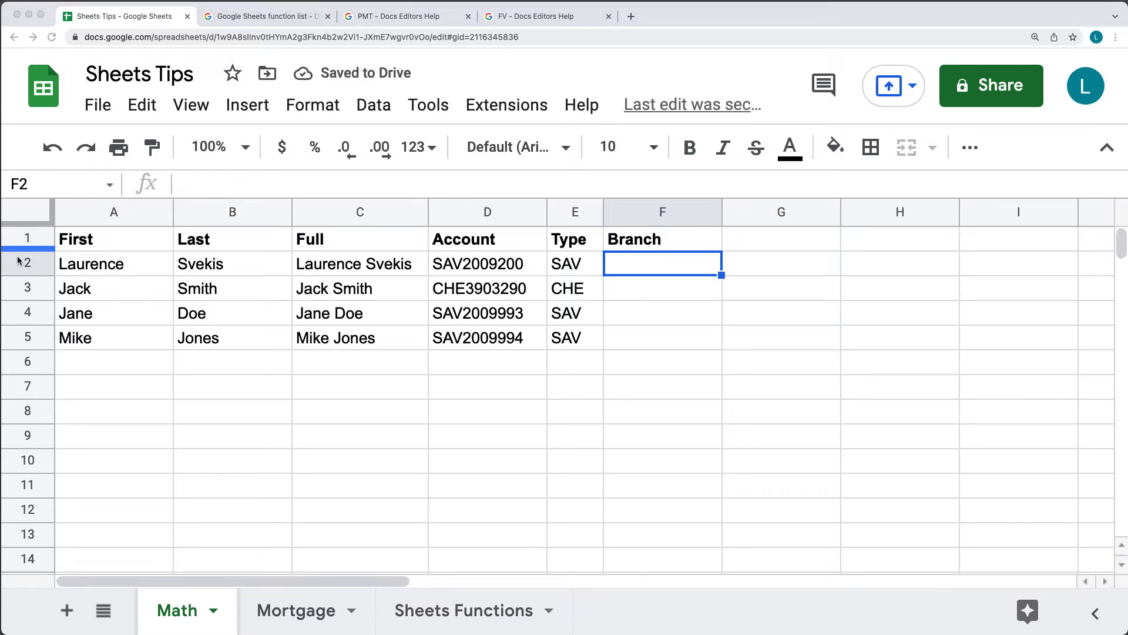
Extract the branch number in F2 with =MID(D2,4,3) and accept the suggested autofill for F3:F5
left_click(294, 179)
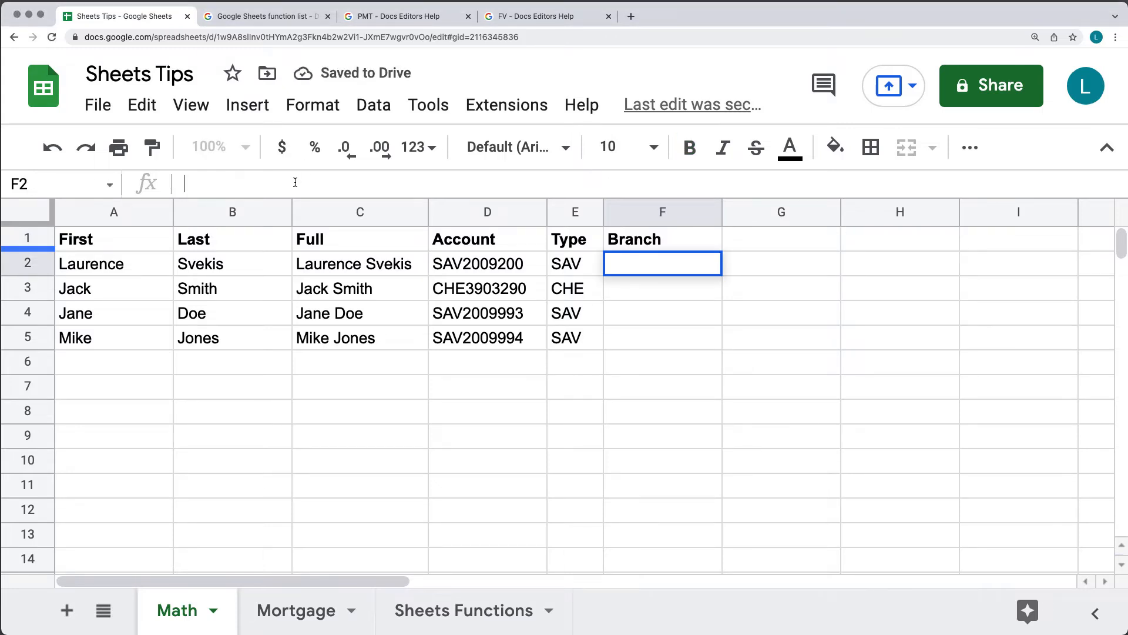
type("=MID")
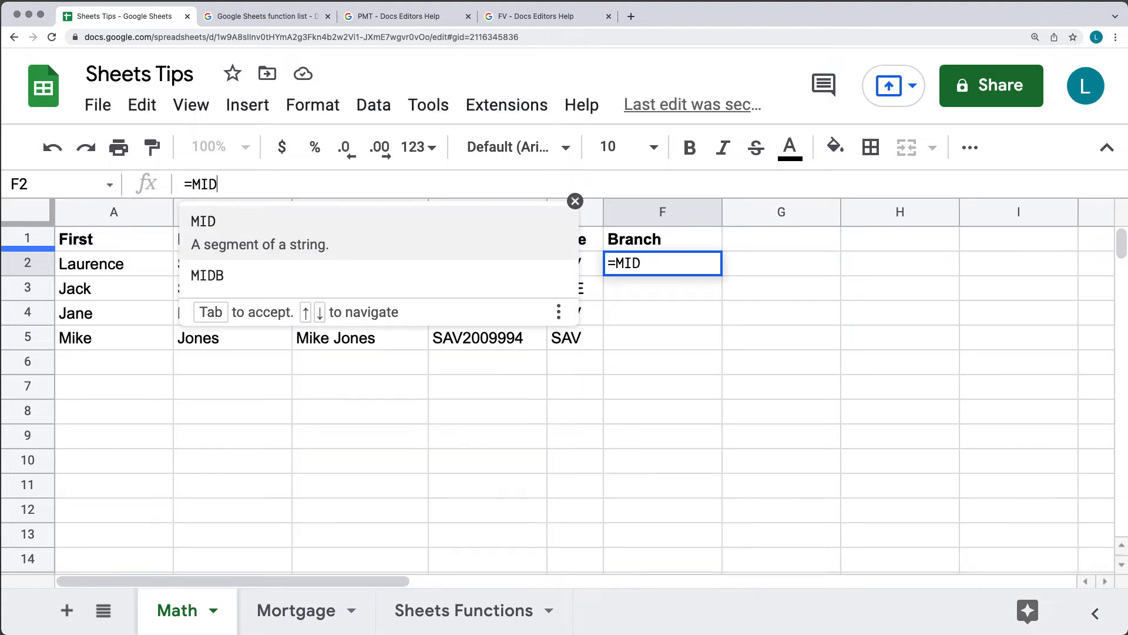
left_click(265, 240)
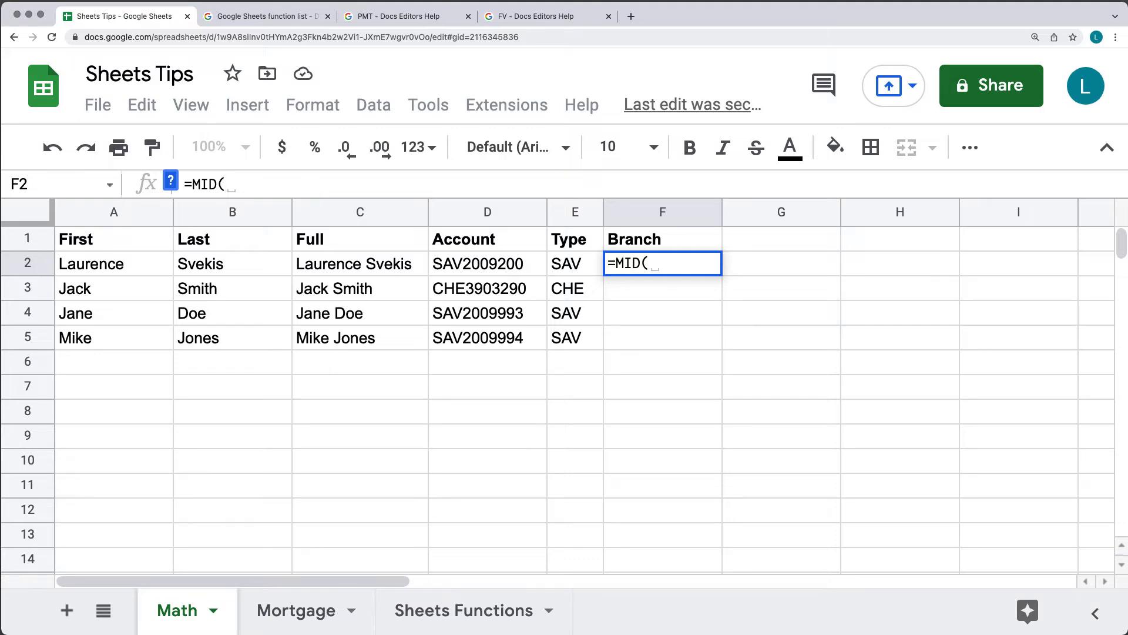
type("D2")
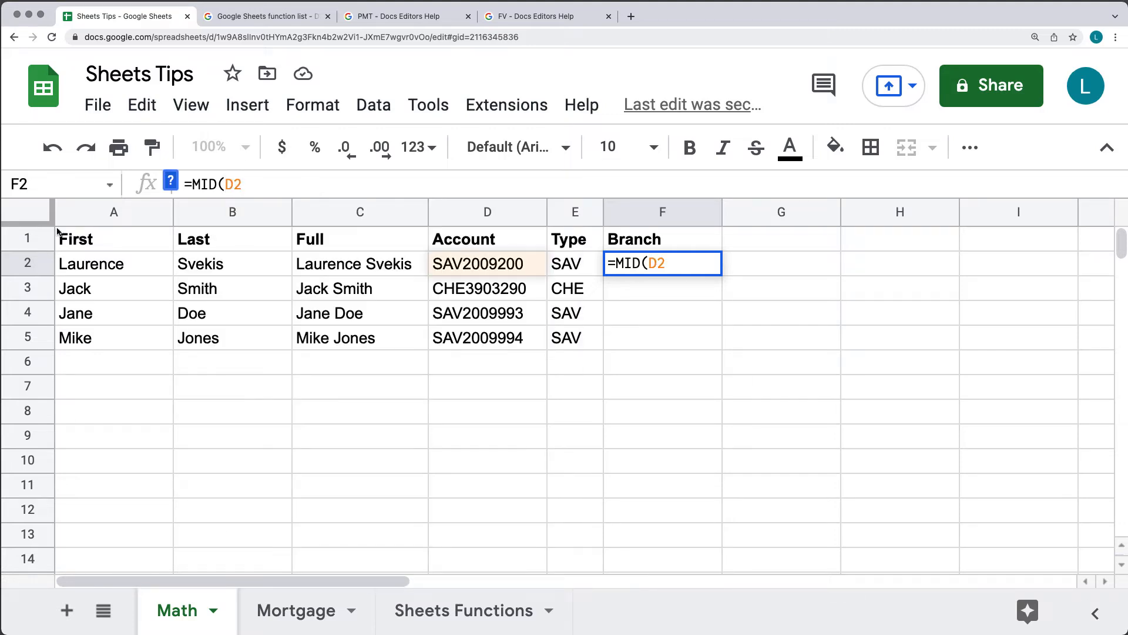
left_click(279, 188)
type(",")
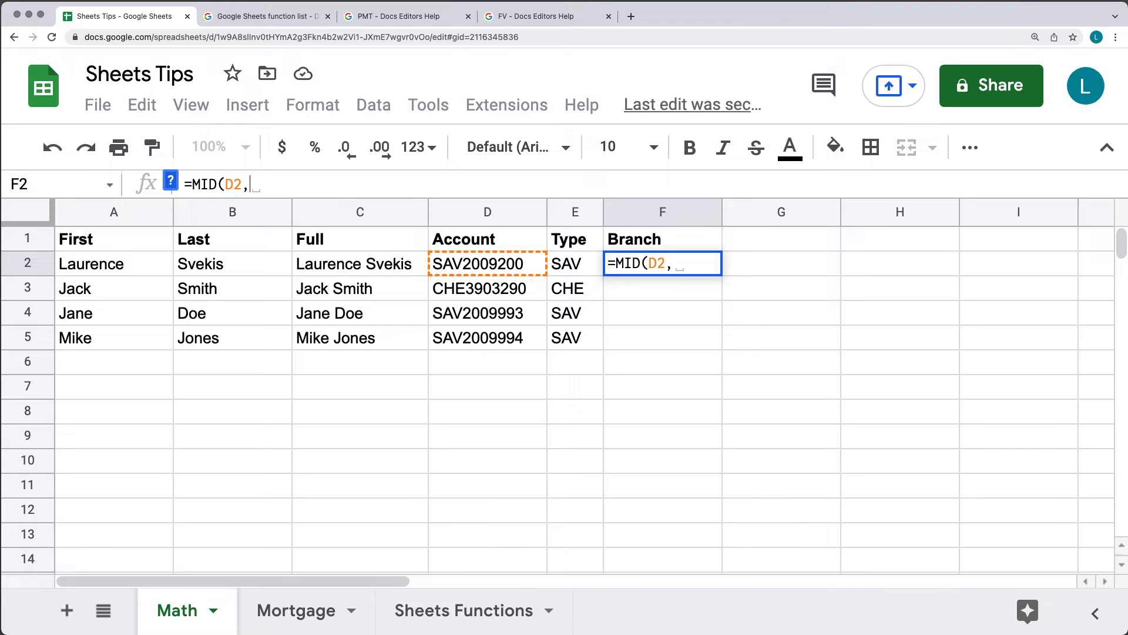
type("4")
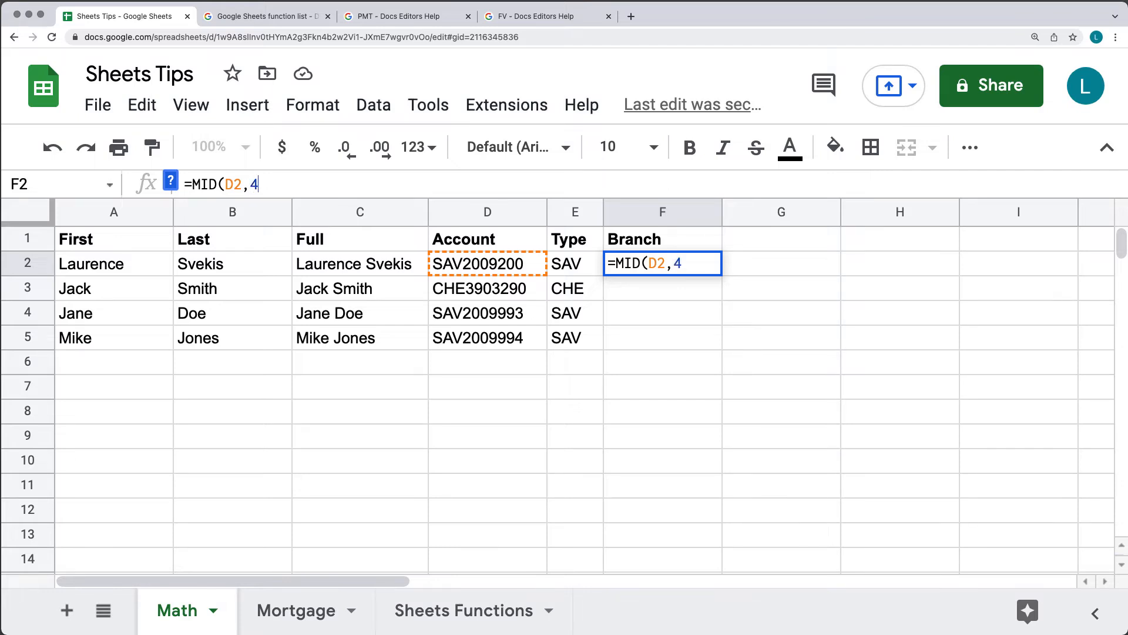
type(",")
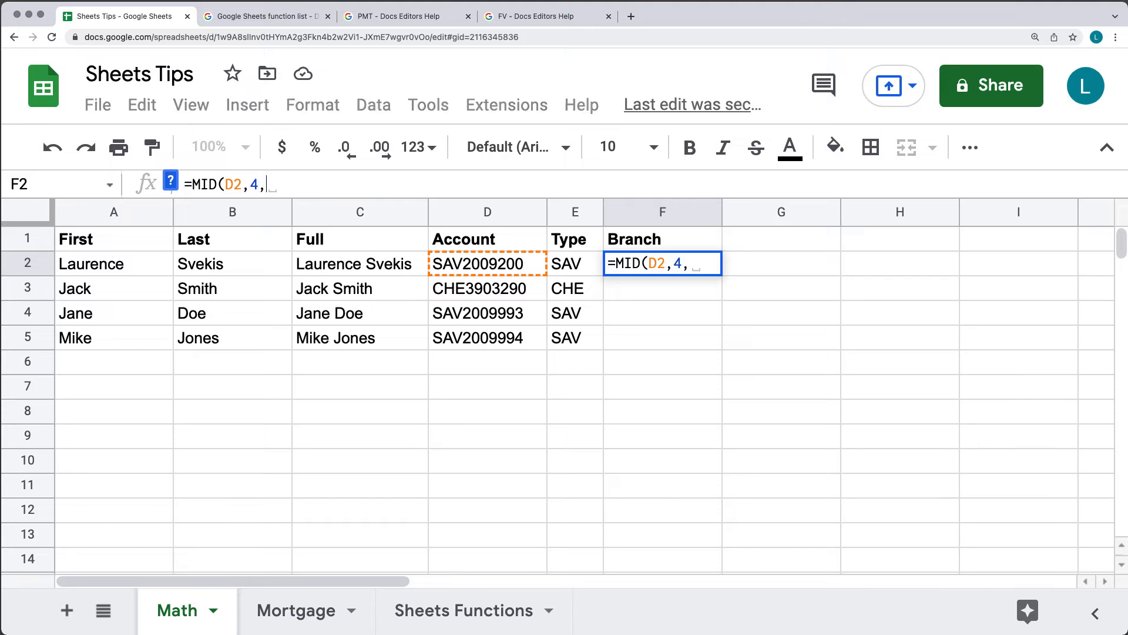
type("3)")
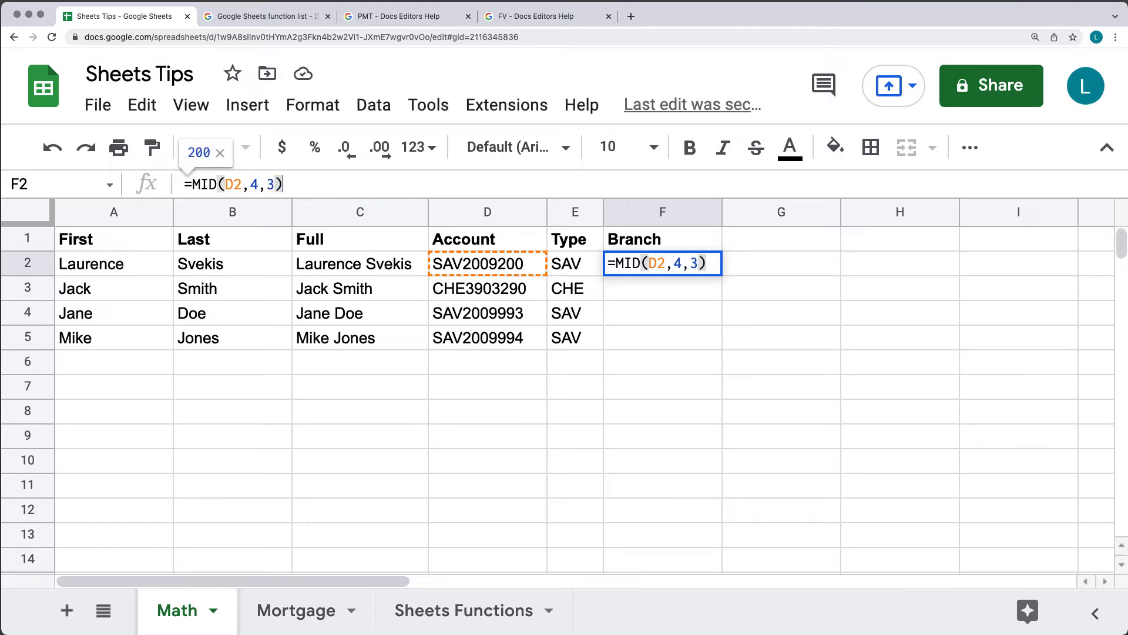
key("Return")
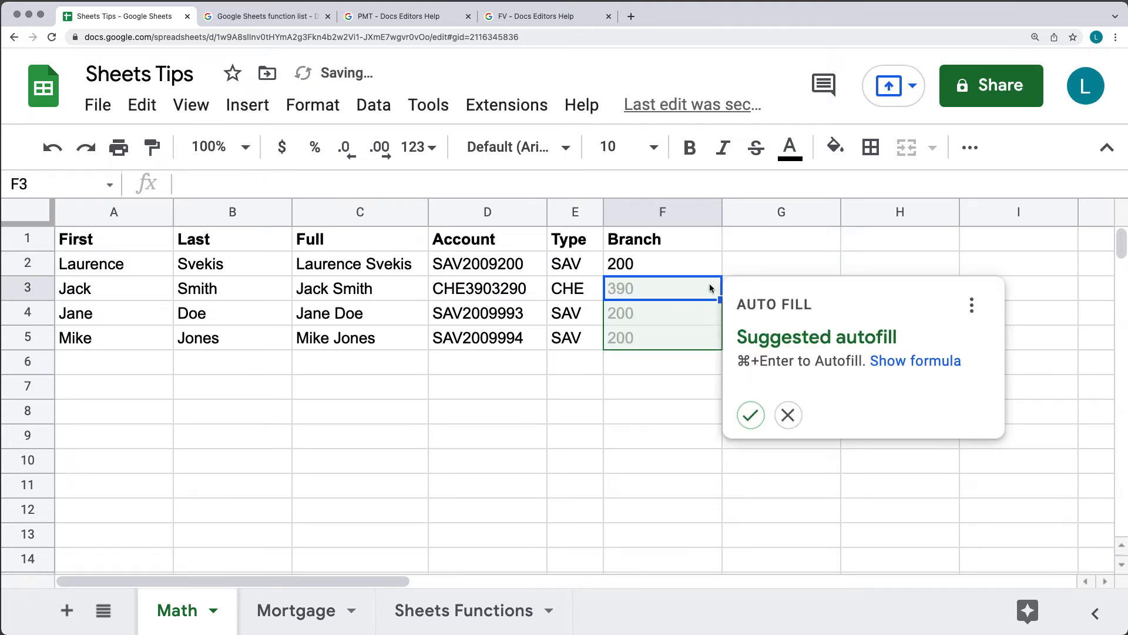
left_click(751, 414)
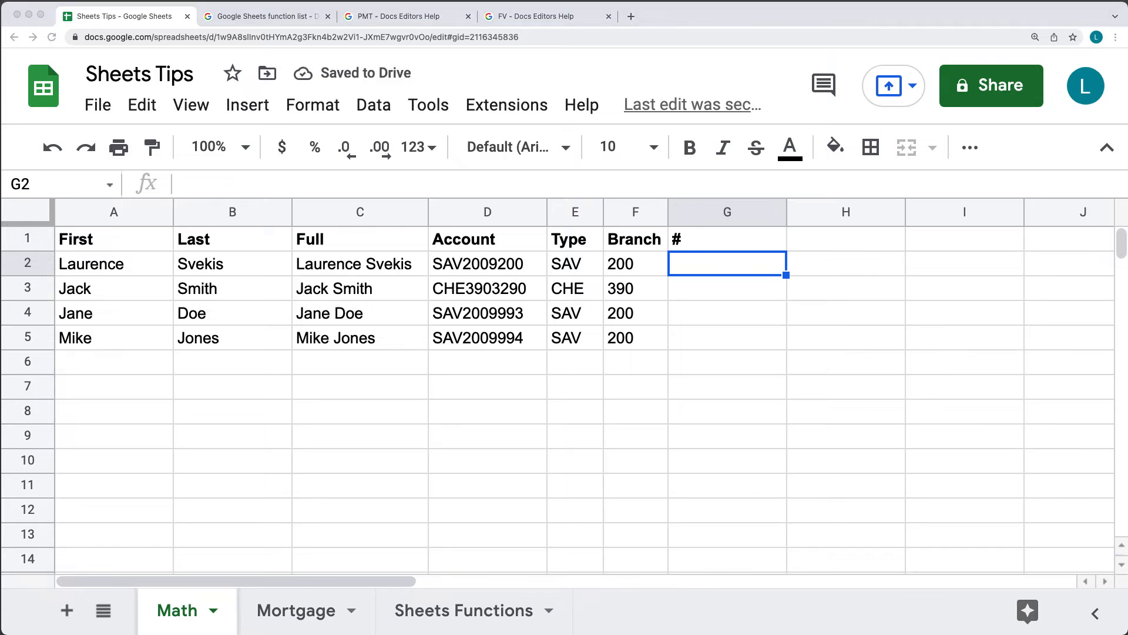
Extract the last four account digits in G2 with =RIGHT(D2,4) and accept the suggested autofill for G3:G5
left_click(251, 182)
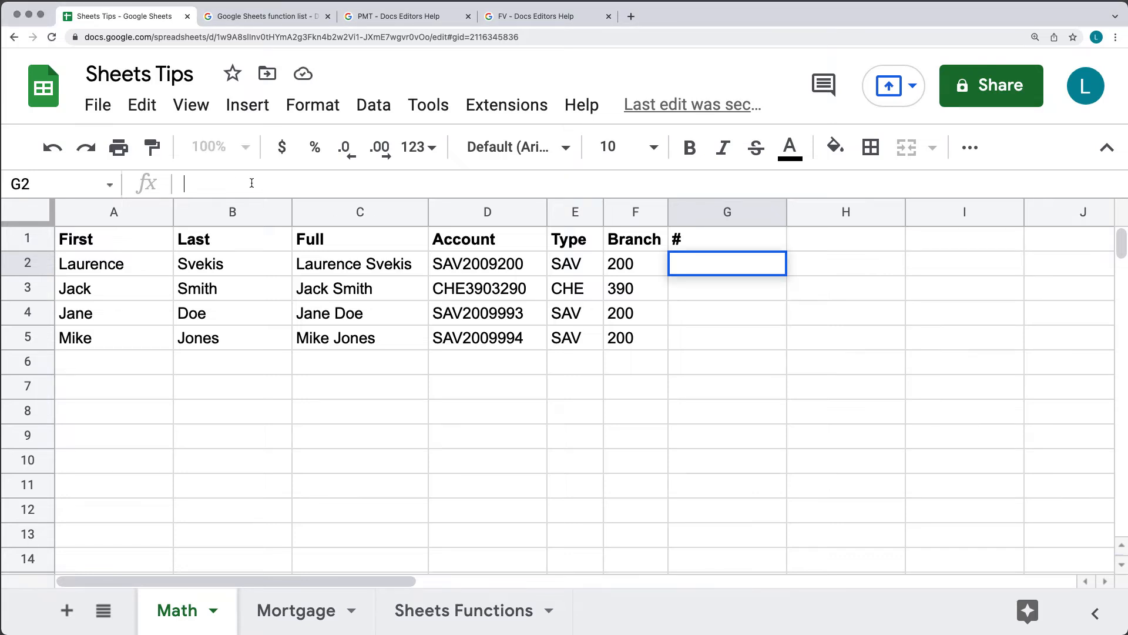
type("=")
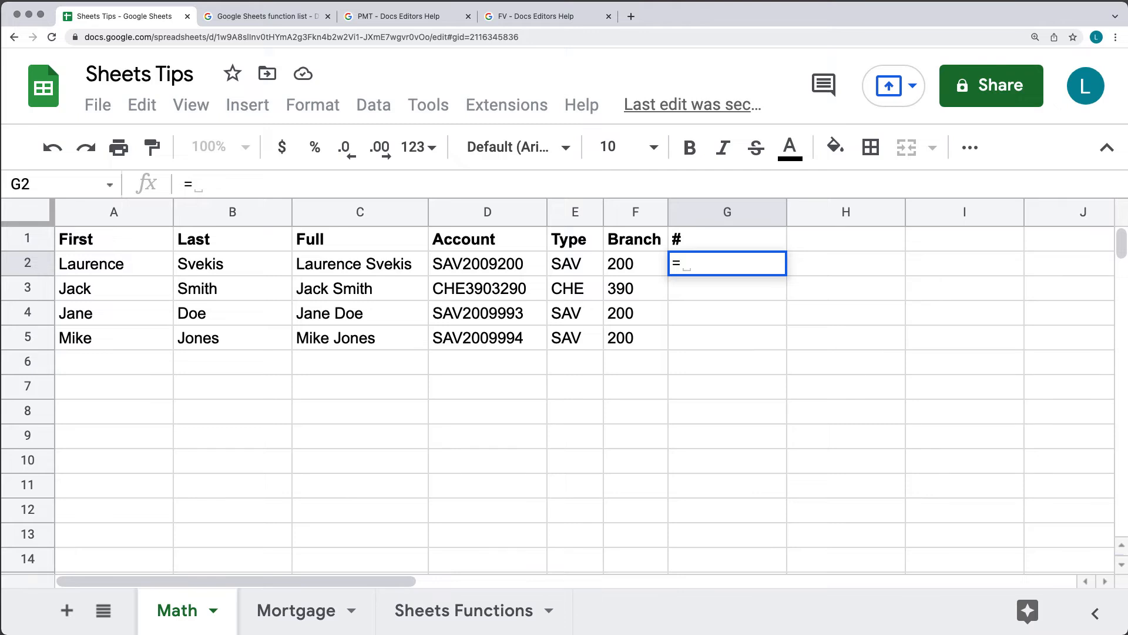
type("RIGHT")
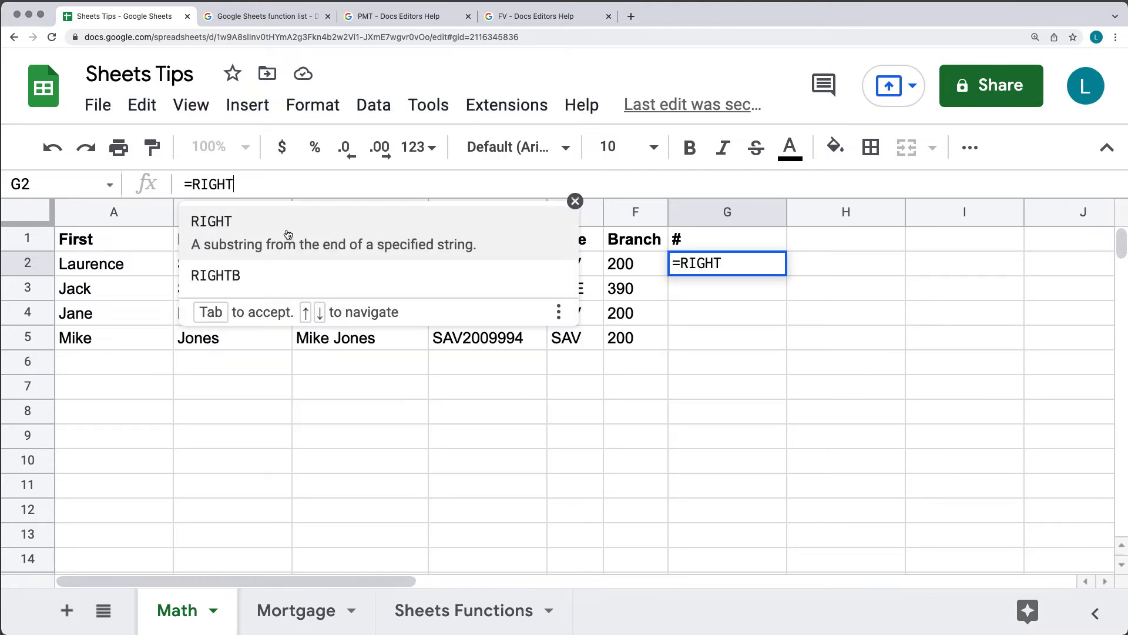
type("(")
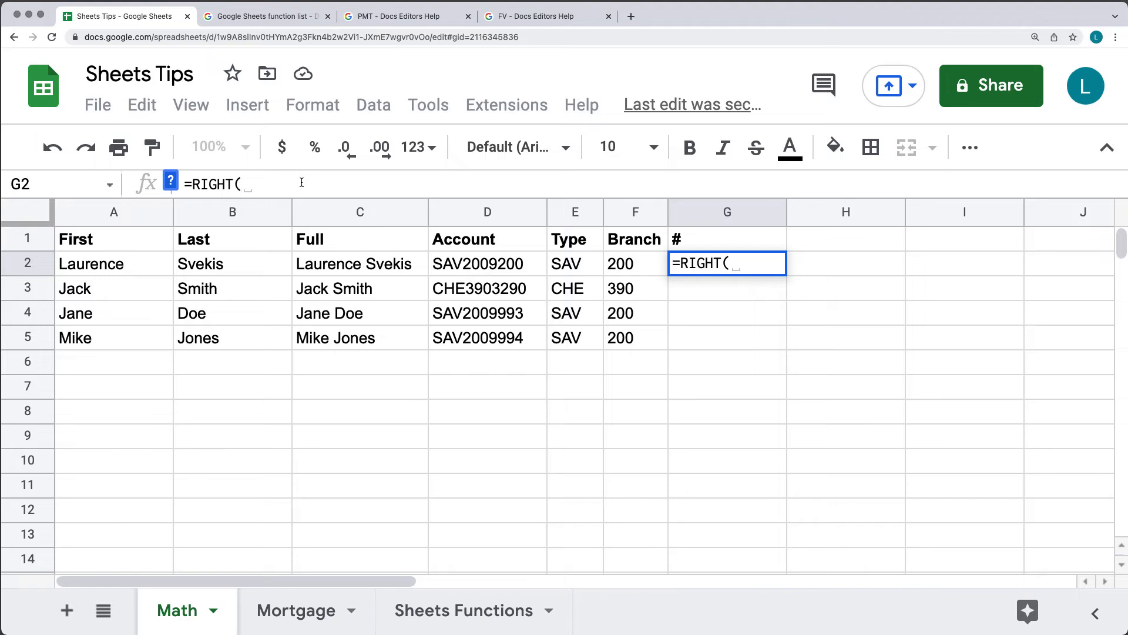
type("D2")
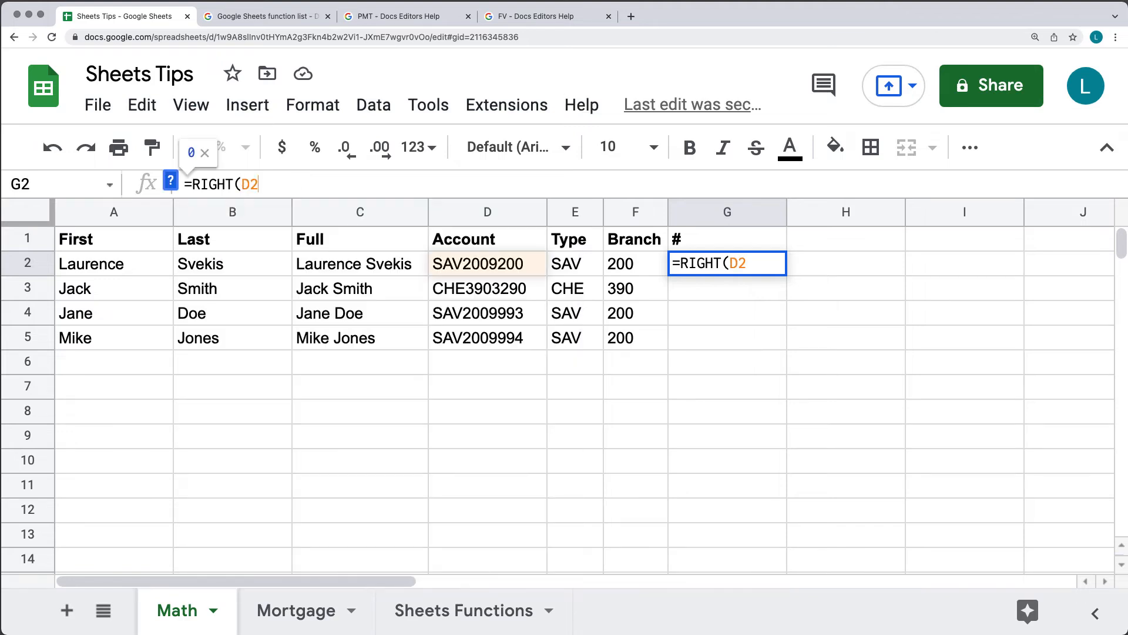
type(",")
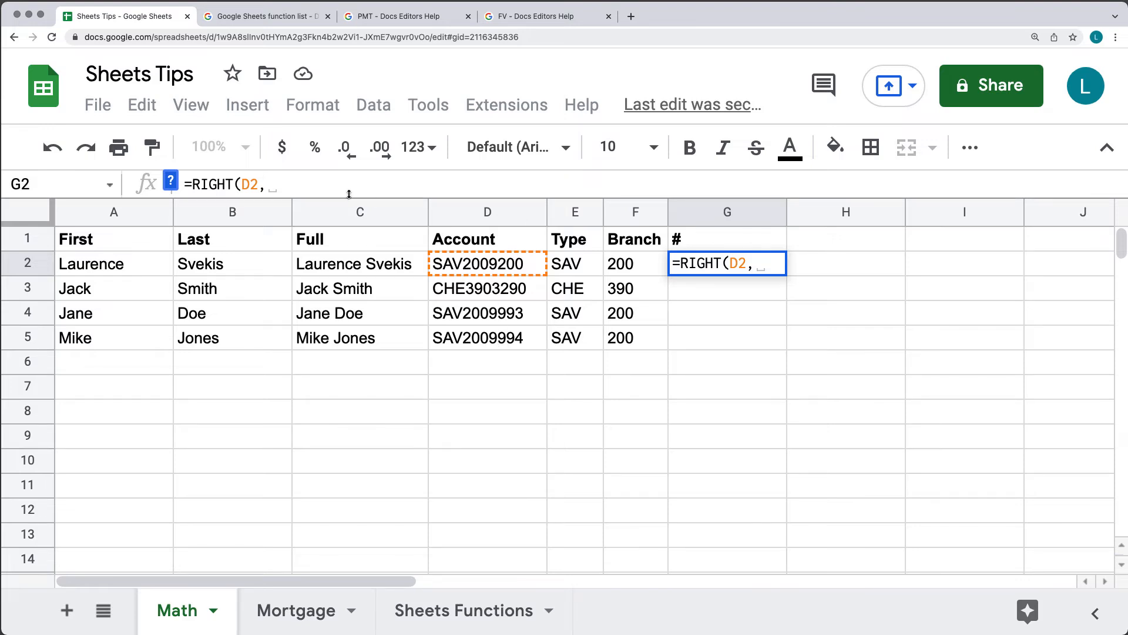
type("5)")
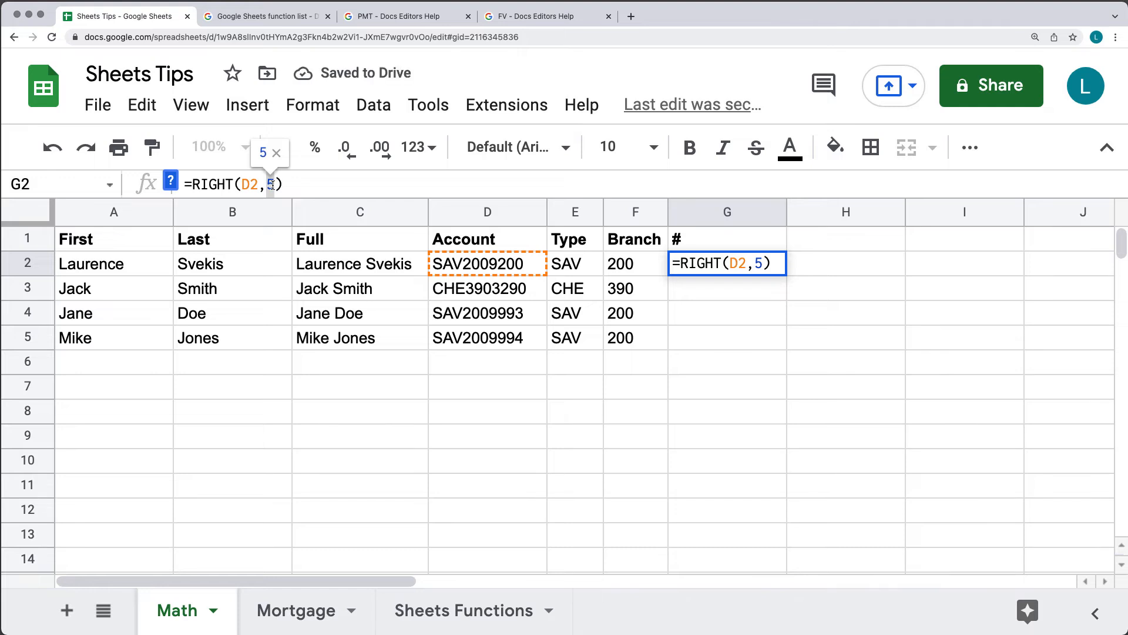
type("4")
key("Return")
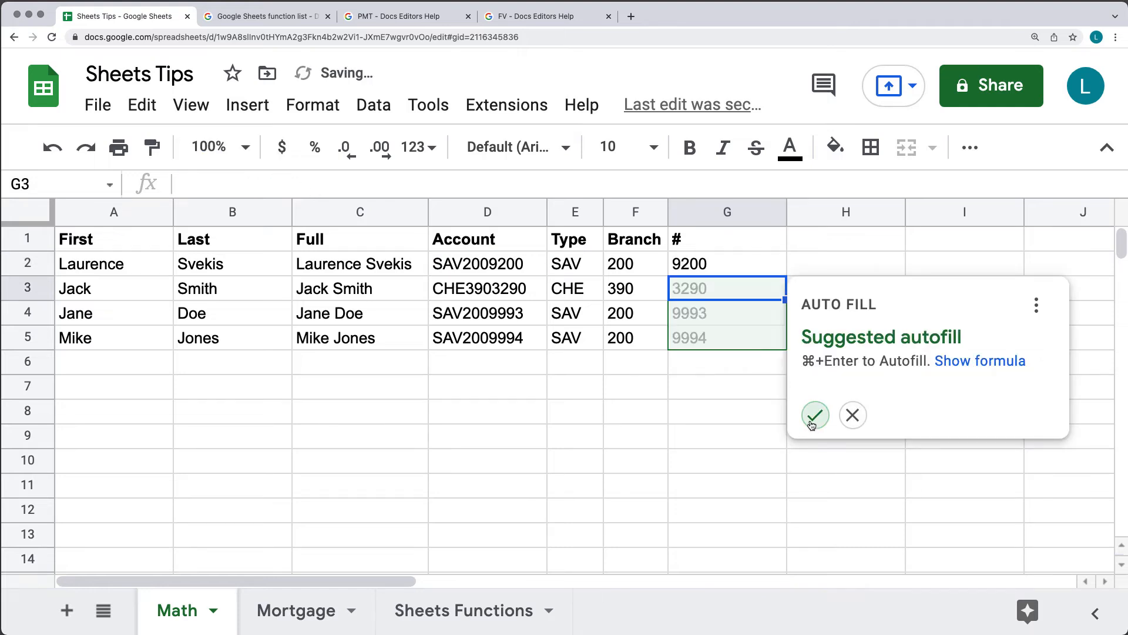
left_click(814, 415)
Narrow column G to suit its four-digit entries
left_click(728, 436)
left_click(811, 239)
left_click_drag(787, 211, 723, 211)
Convert the full names to uppercase in H2:H5 with =UPPER(C2) and the suggested autofill, and widen column H to fit
left_click(744, 267)
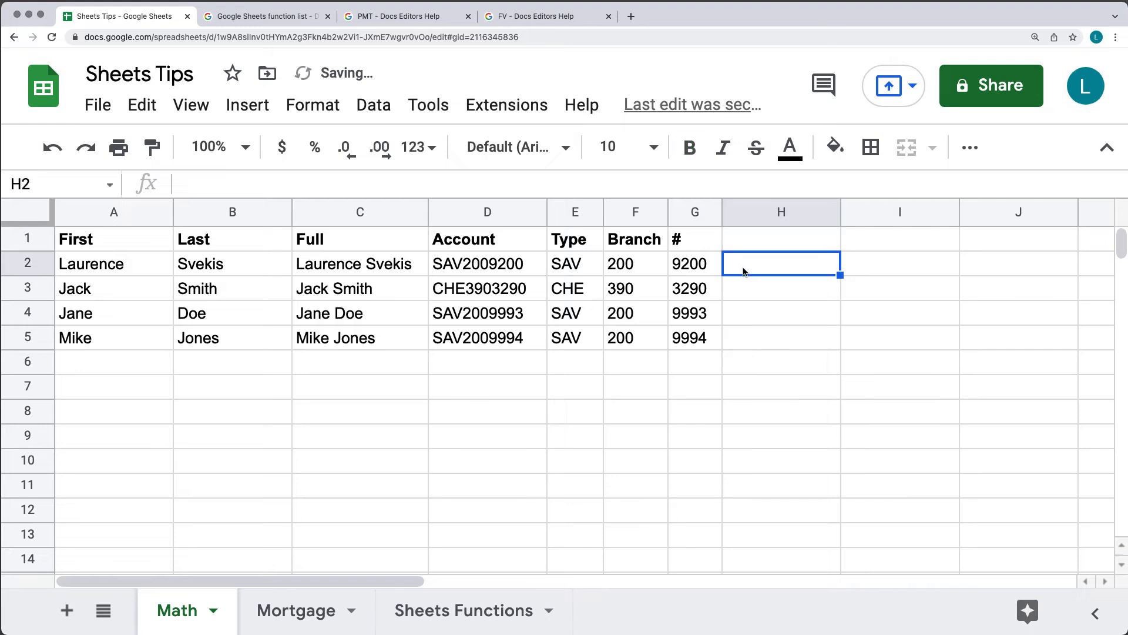
left_click(202, 184)
type("=")
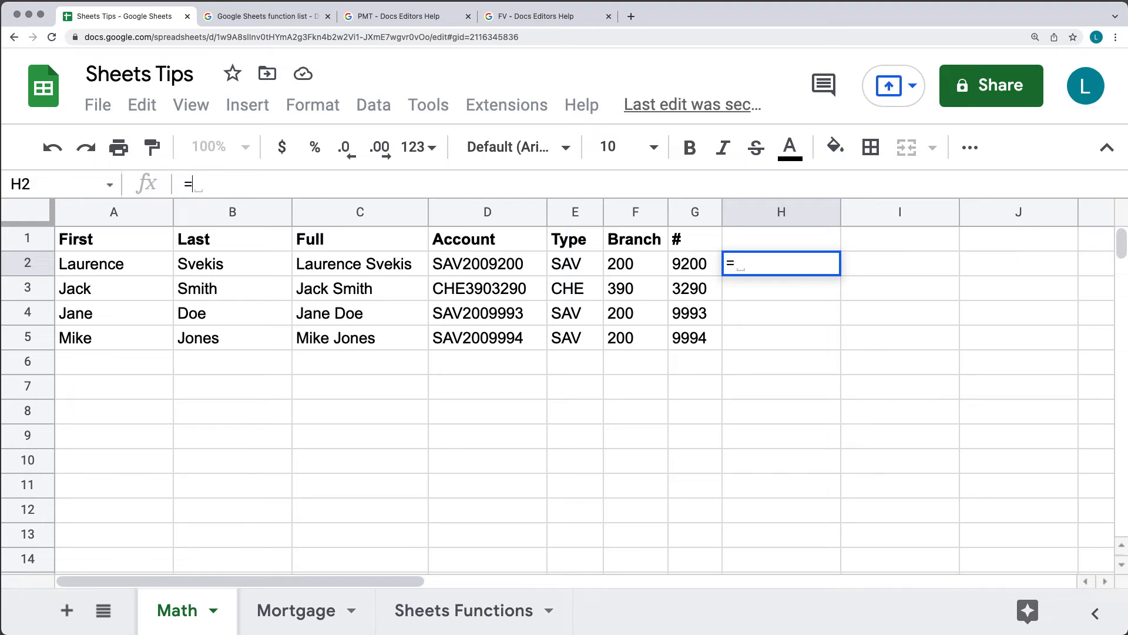
type("U")
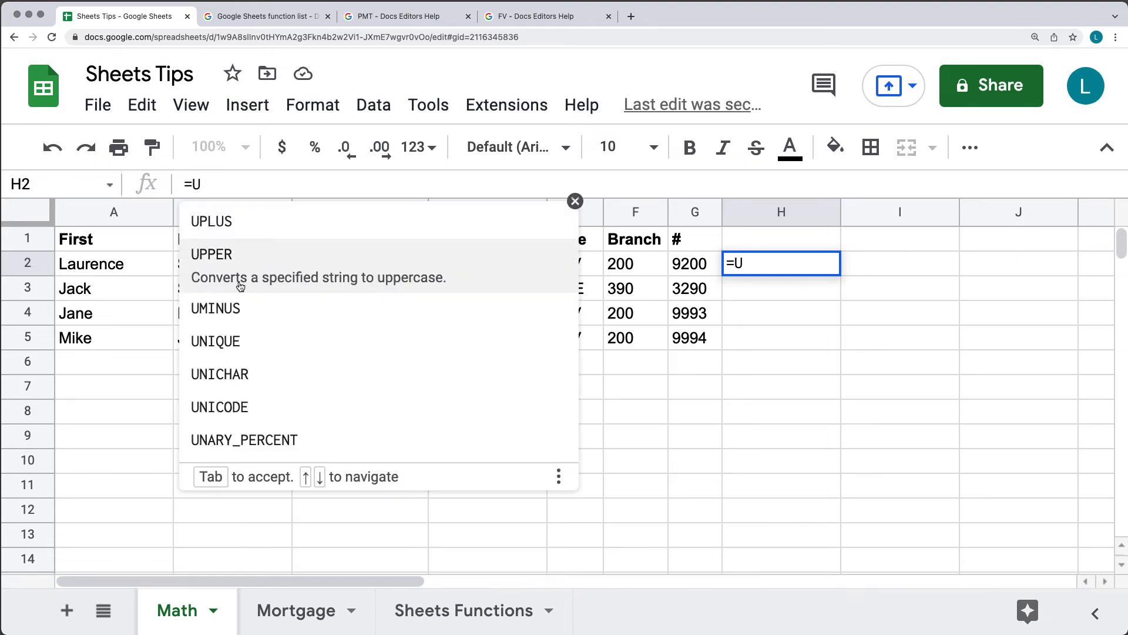
left_click(240, 286)
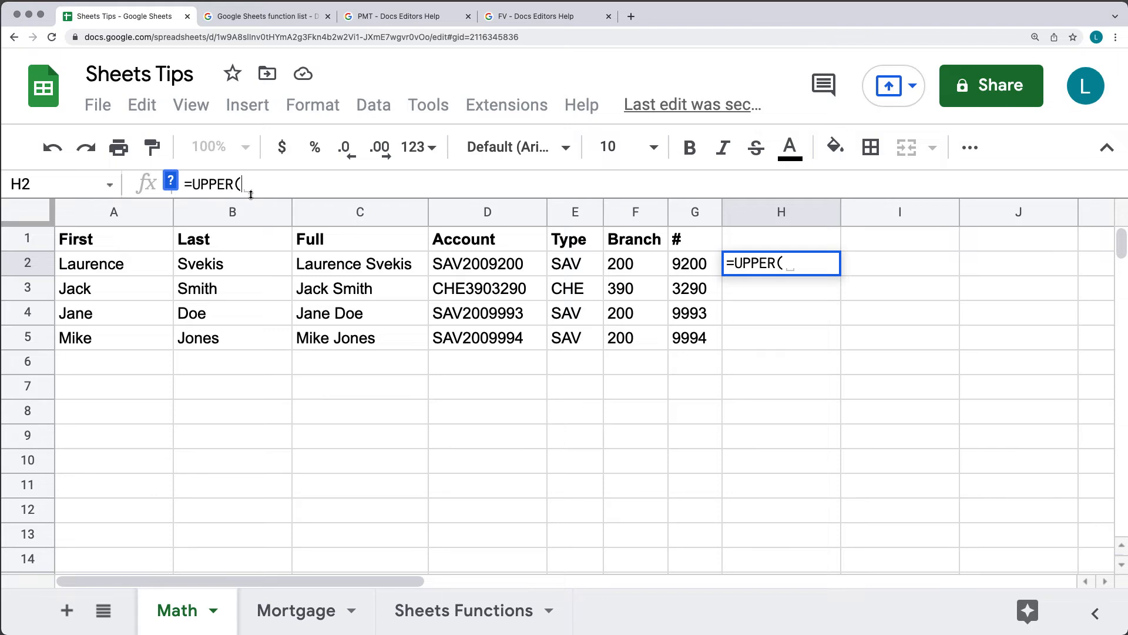
type("C2")
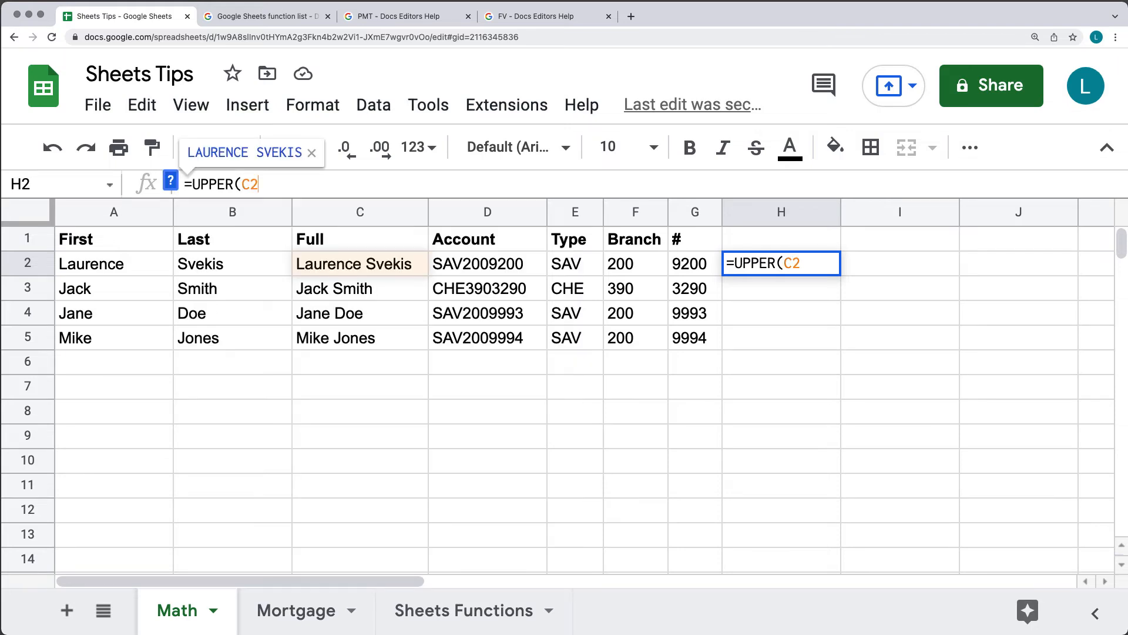
type(")")
key("Return")
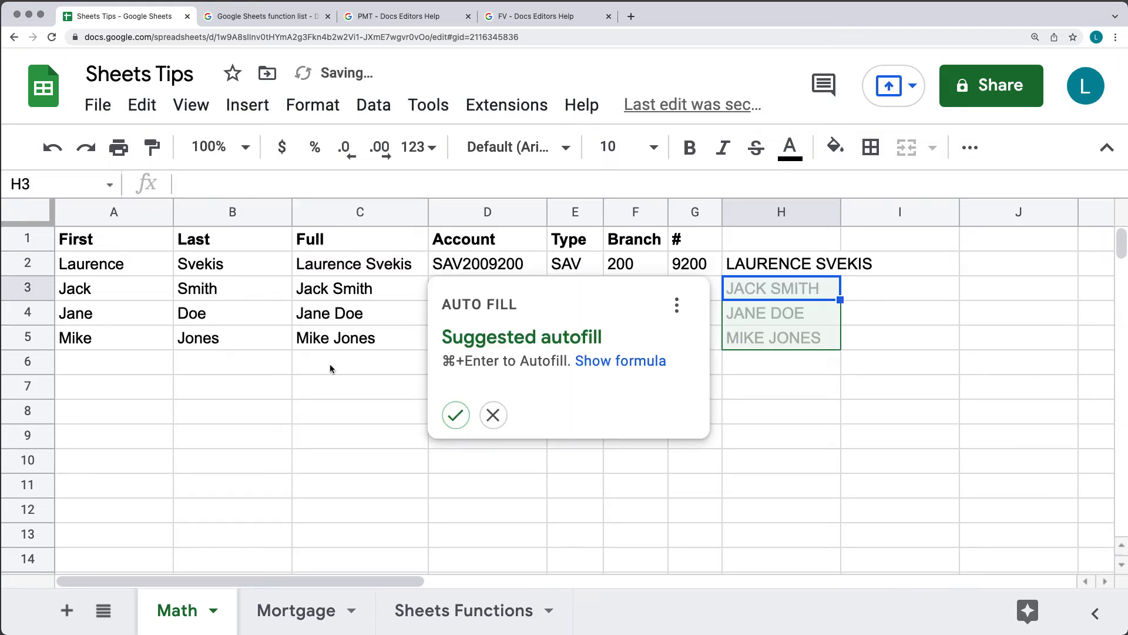
left_click(453, 412)
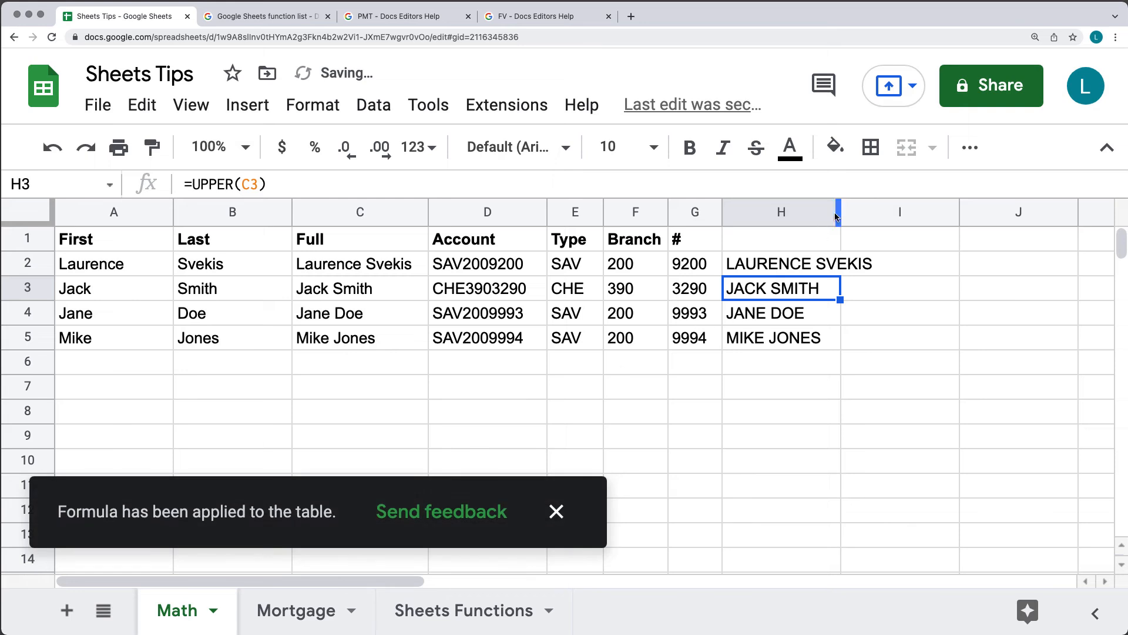
left_click_drag(841, 215, 878, 216)
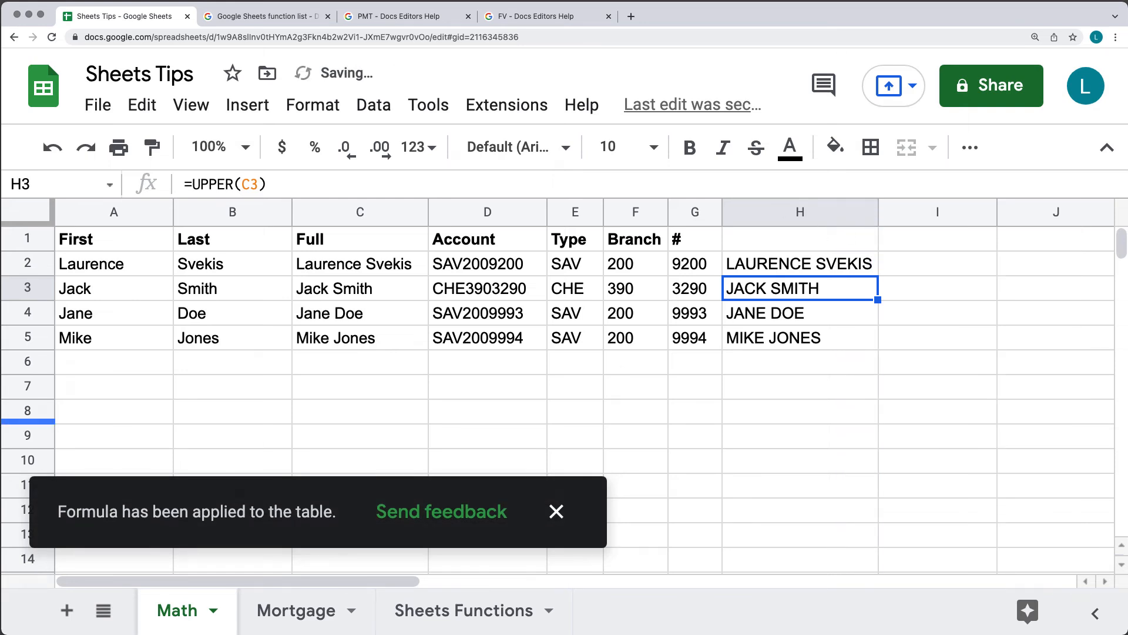
Split the uppercase name at the space in I2 with =SPLIT(H2," ") and narrow column I slightly
left_click(904, 268)
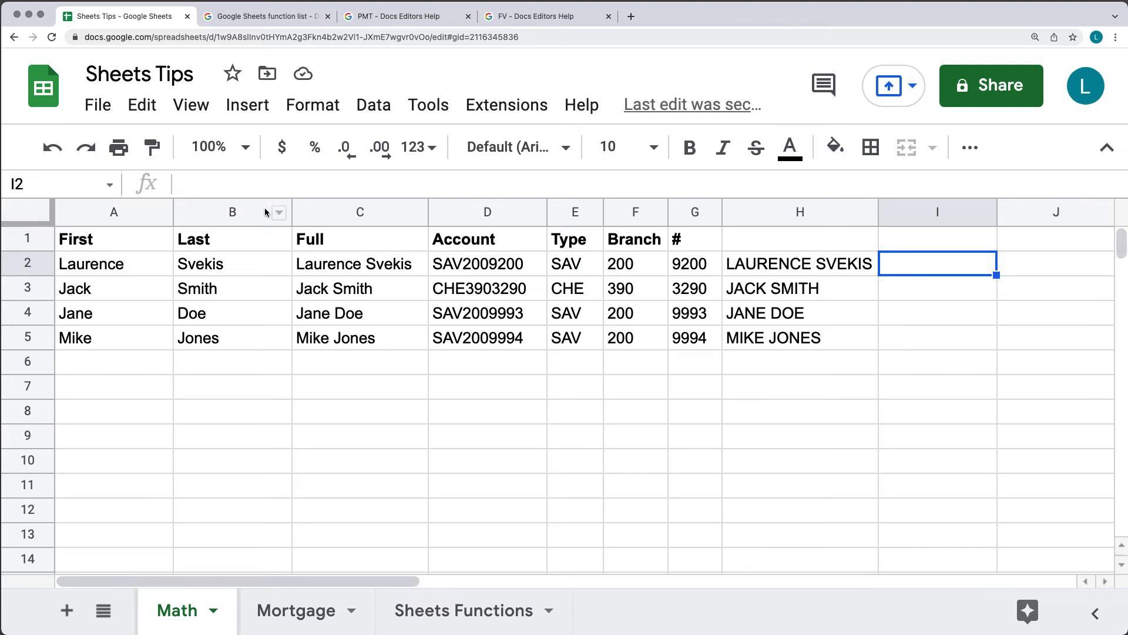
left_click(371, 186)
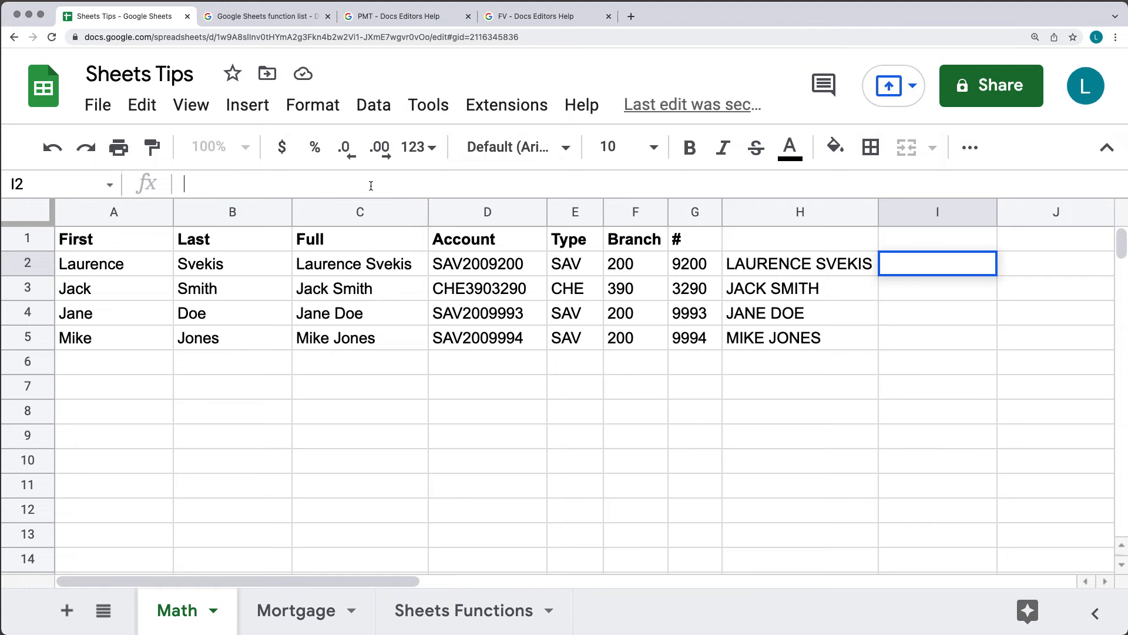
type("=SPLIT")
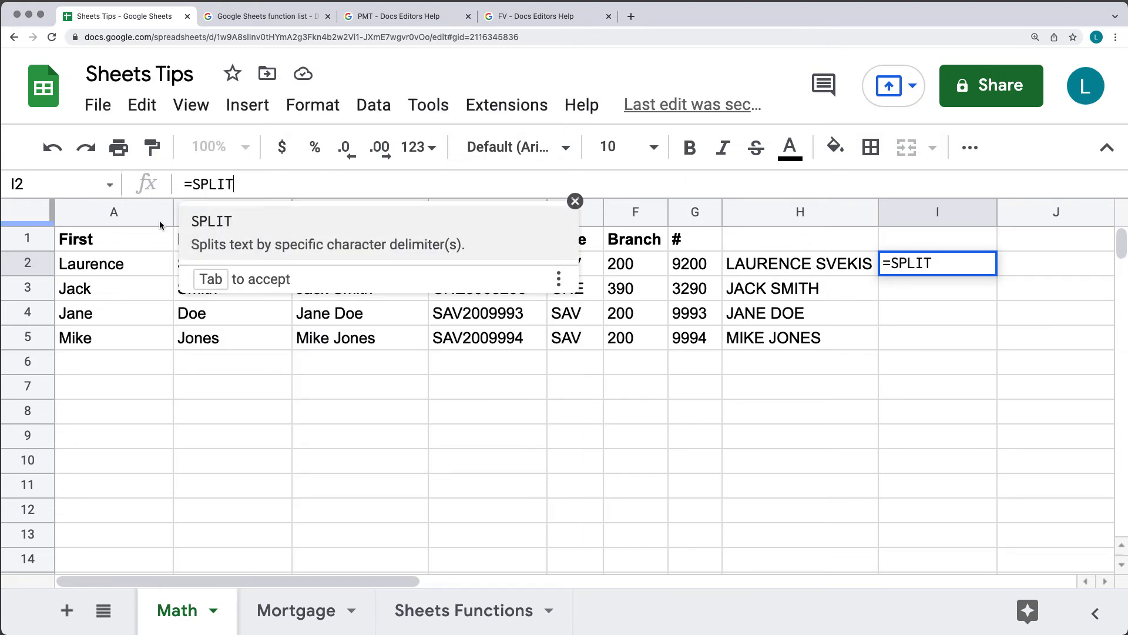
type("()")
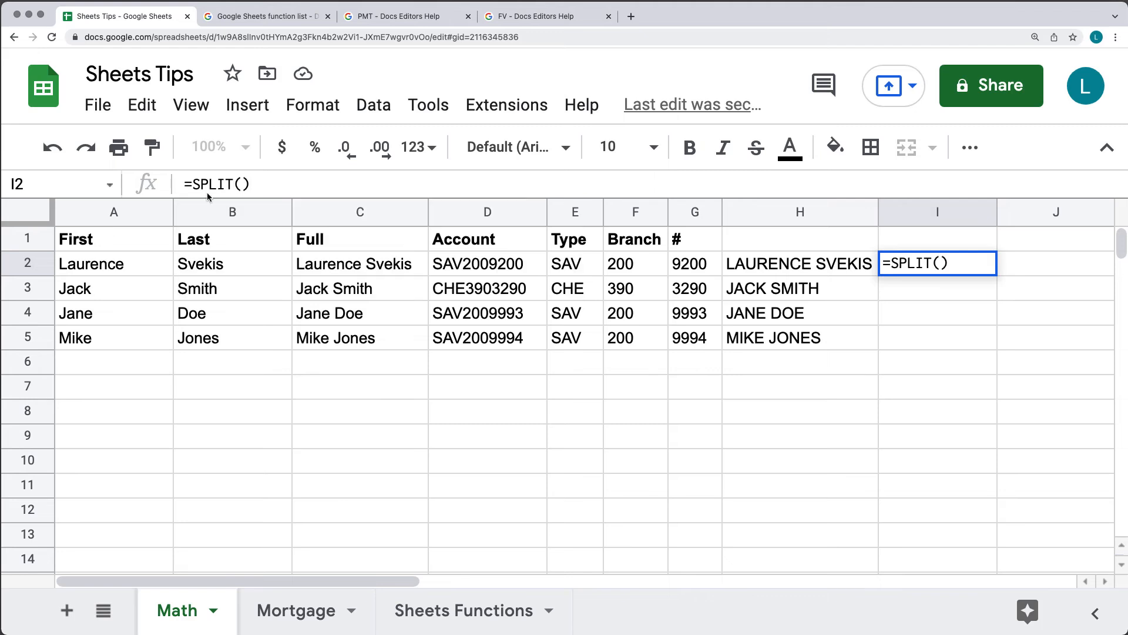
left_click(240, 185)
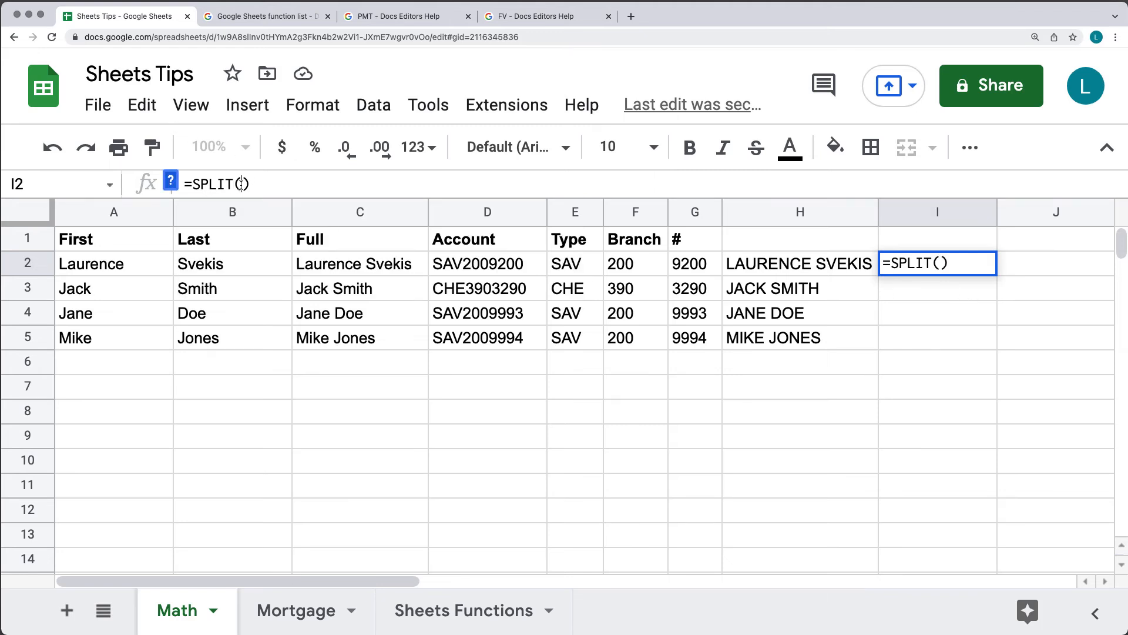
left_click(772, 271)
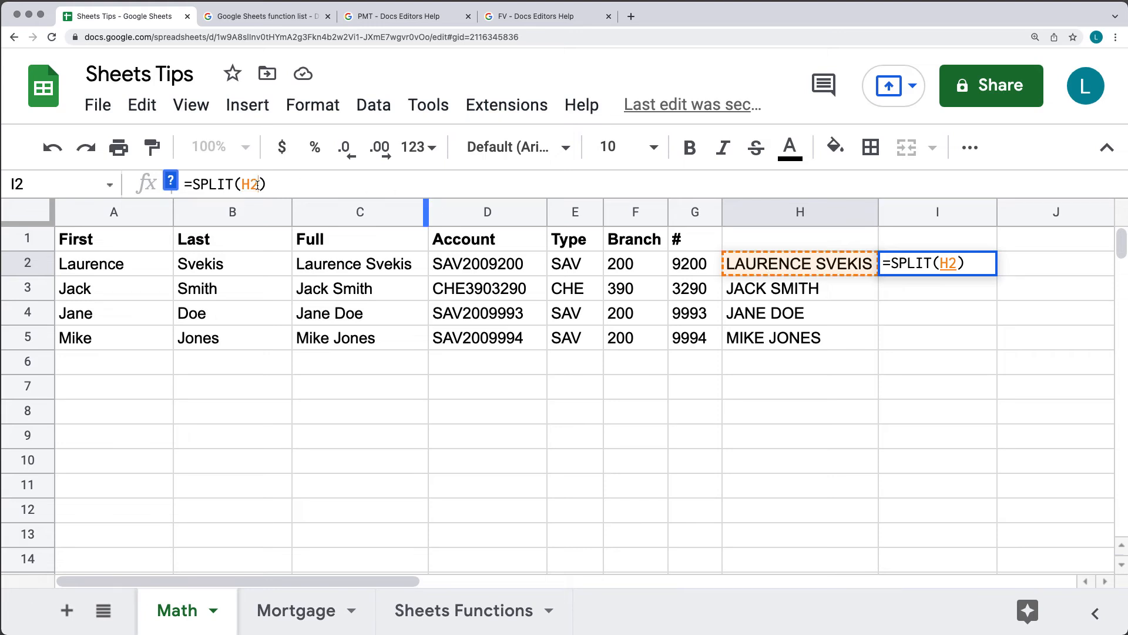
type(", \" \"")
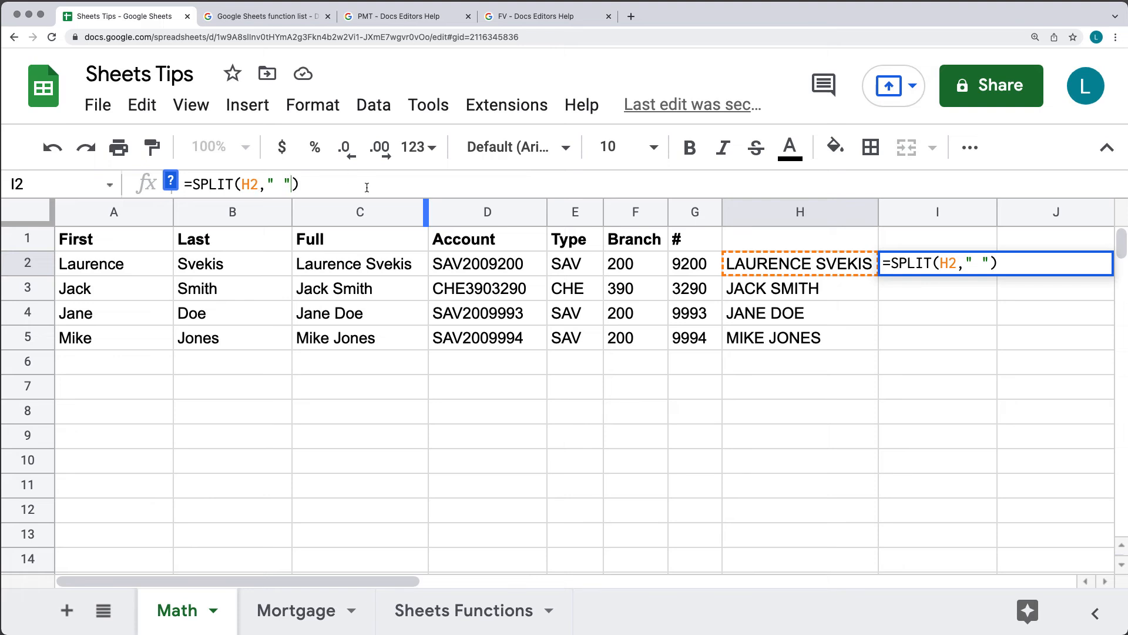
key("Return")
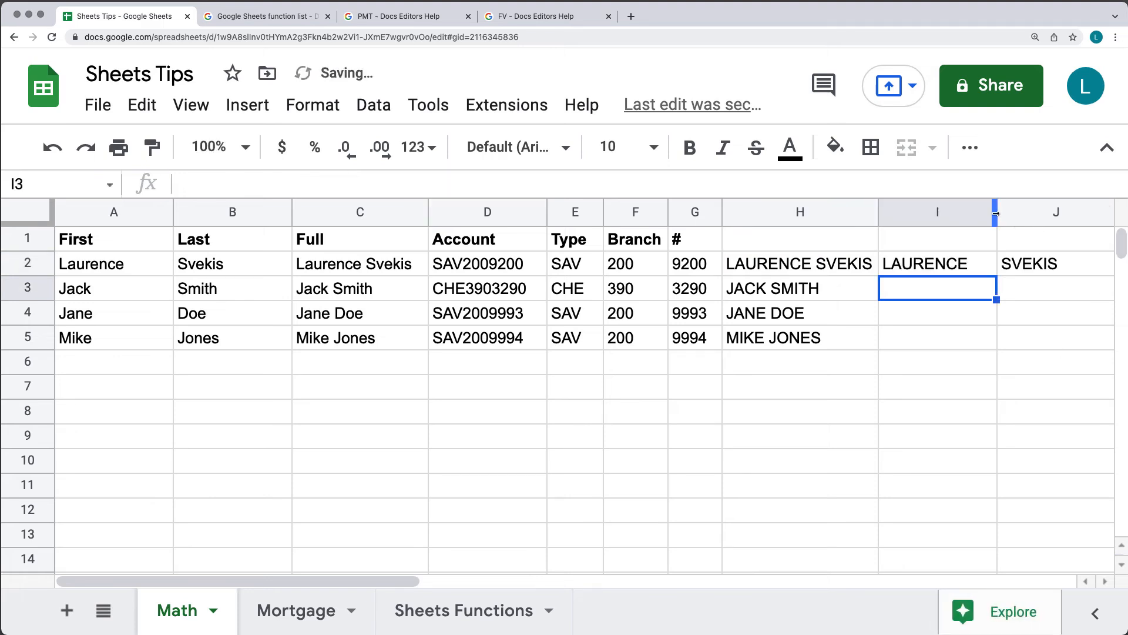
left_click_drag(995, 213, 977, 214)
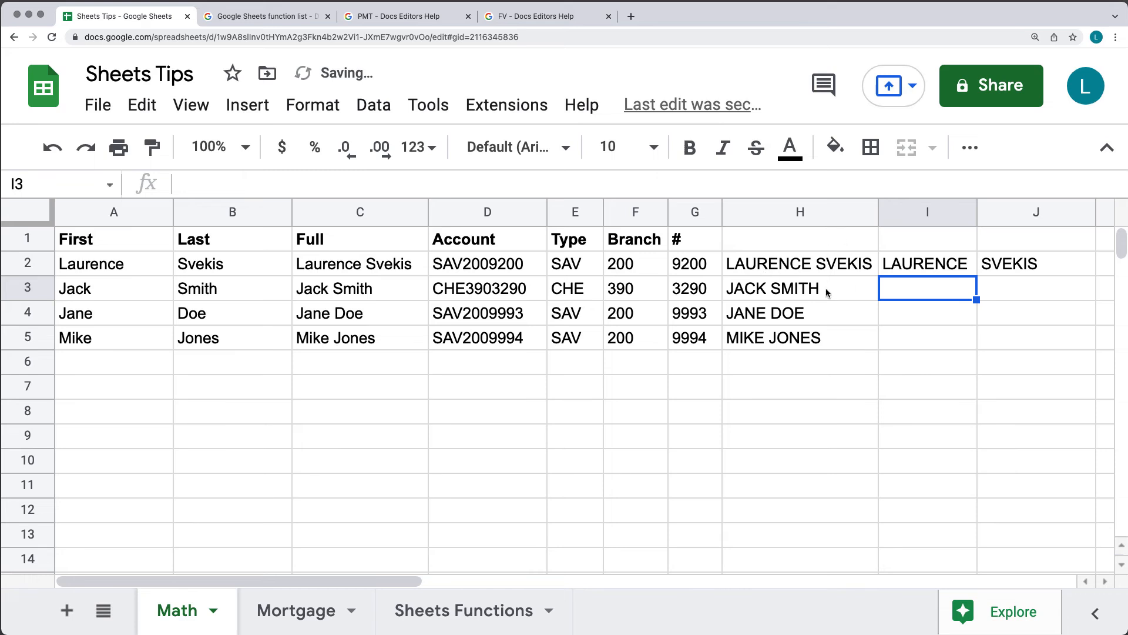
Fill the split name cells I2:J2 down through row 5
left_click(933, 266)
left_click(1044, 269, "shift")
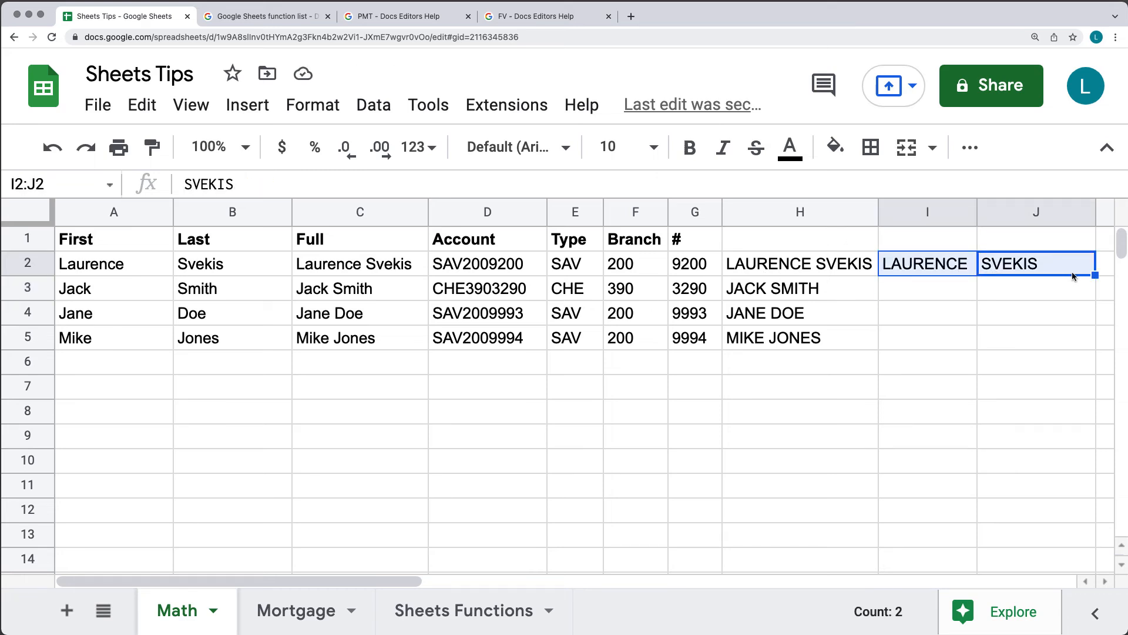
left_click_drag(1095, 275, 1093, 347)
left_click(958, 392)
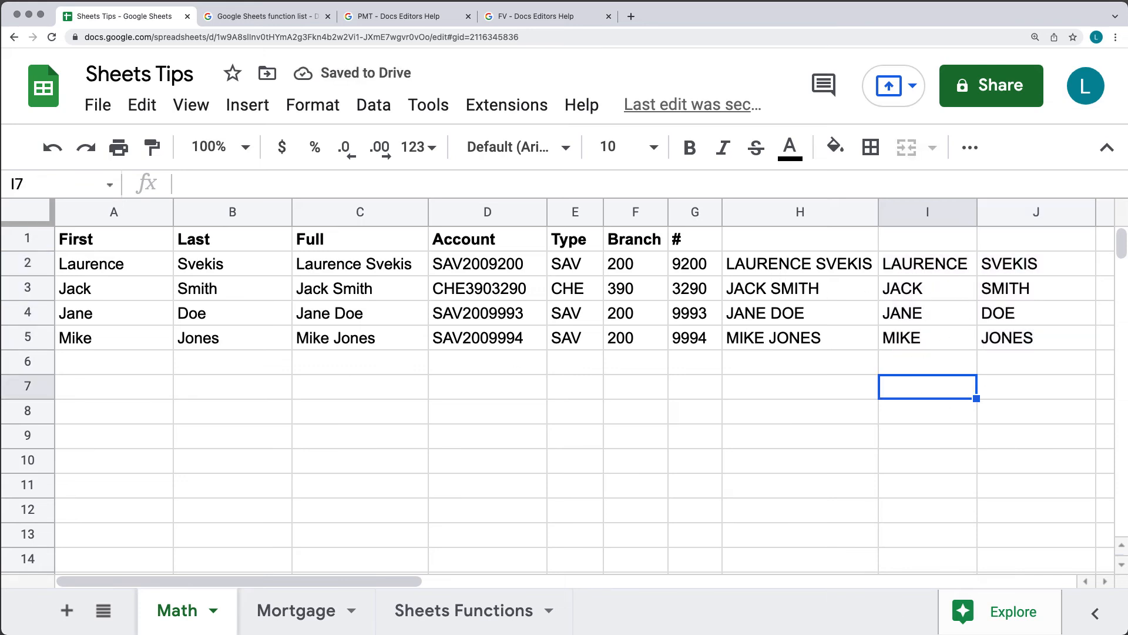
Enter the number 5 in cell A7 and 7 in cell B7
left_click(165, 393)
type("5")
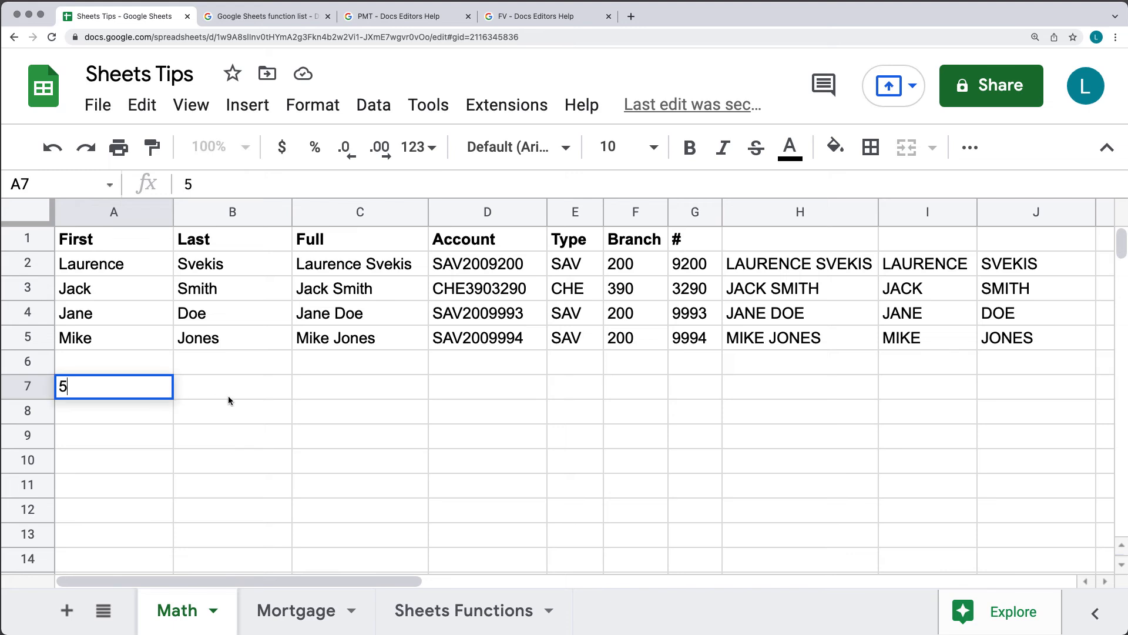
left_click(229, 398)
type("5")
key("BackSpace")
type("7")
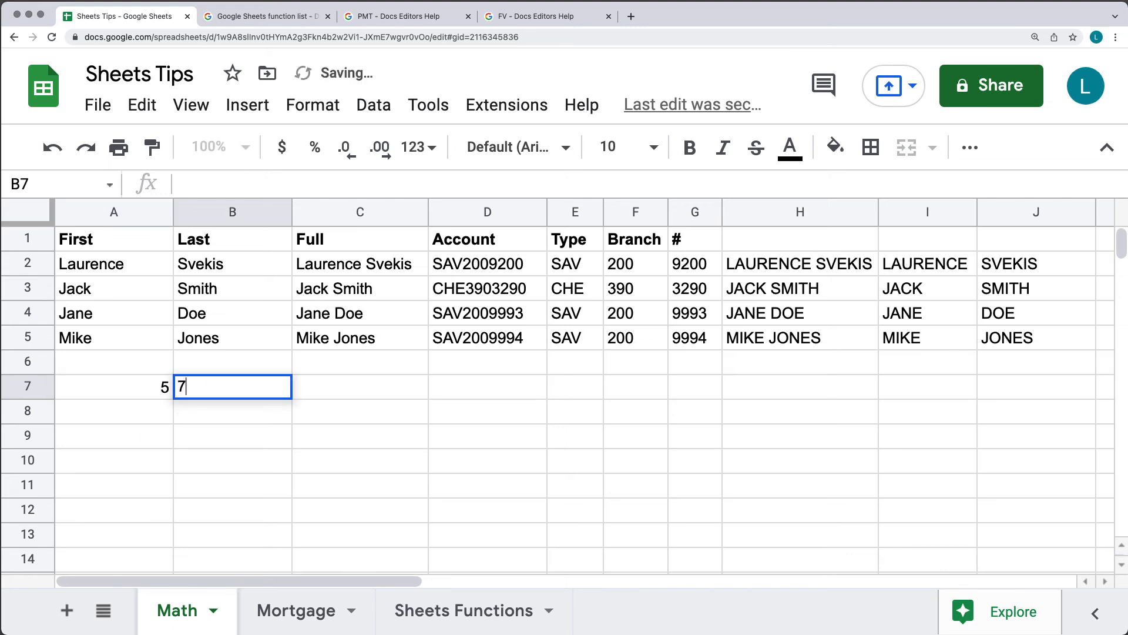
Add the two numbers in C7 with the formula =SUM(A7:B7)
left_click(340, 392)
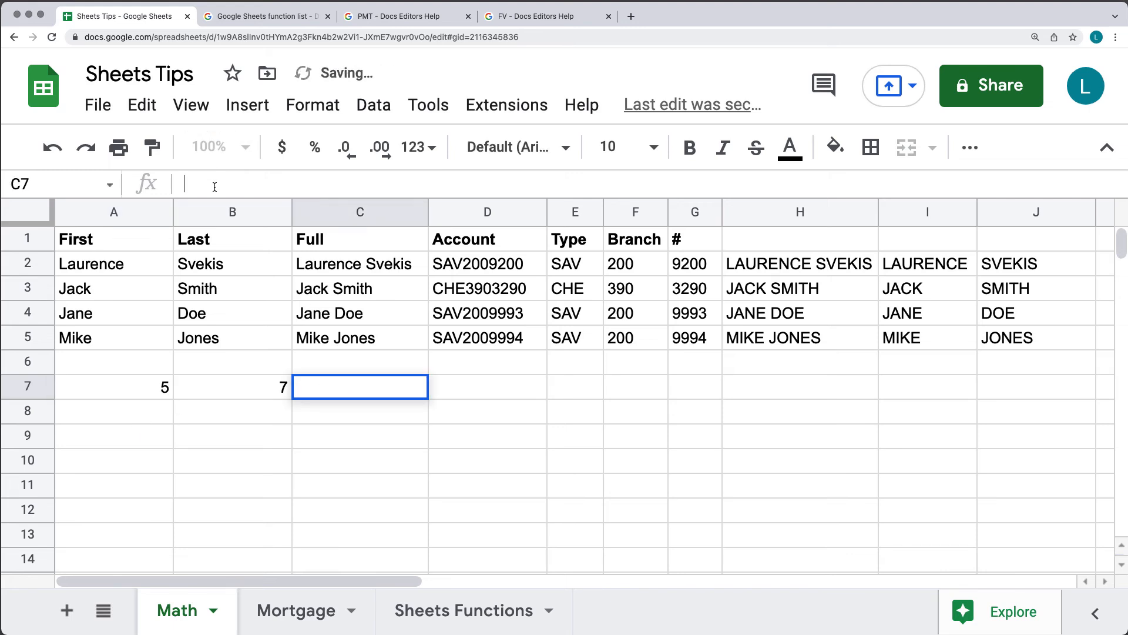
type("=")
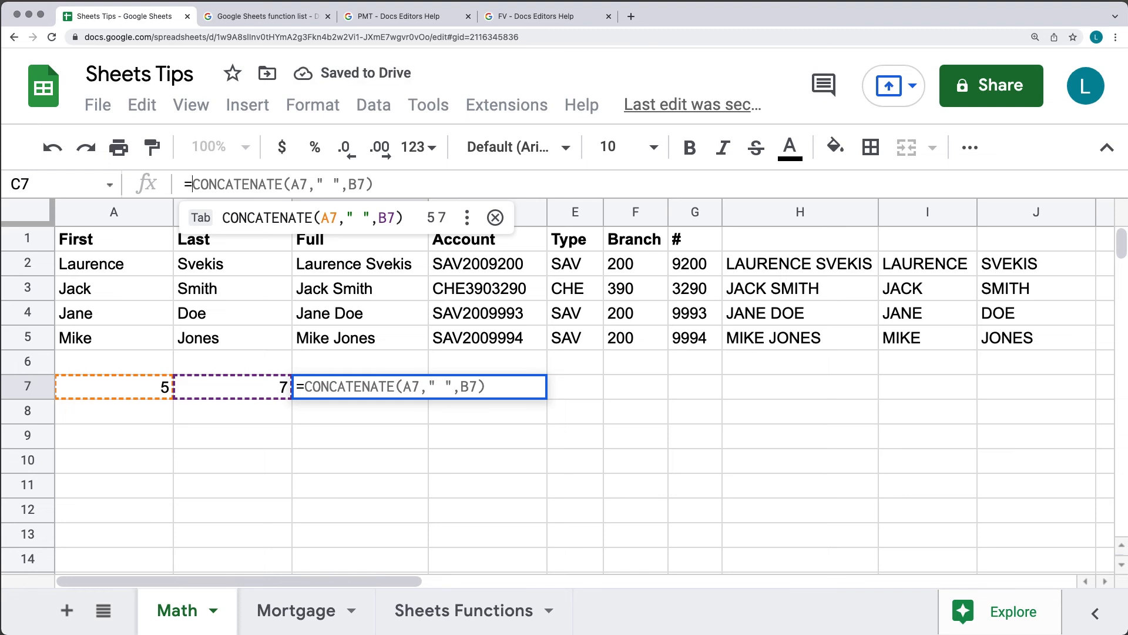
type("SUM(")
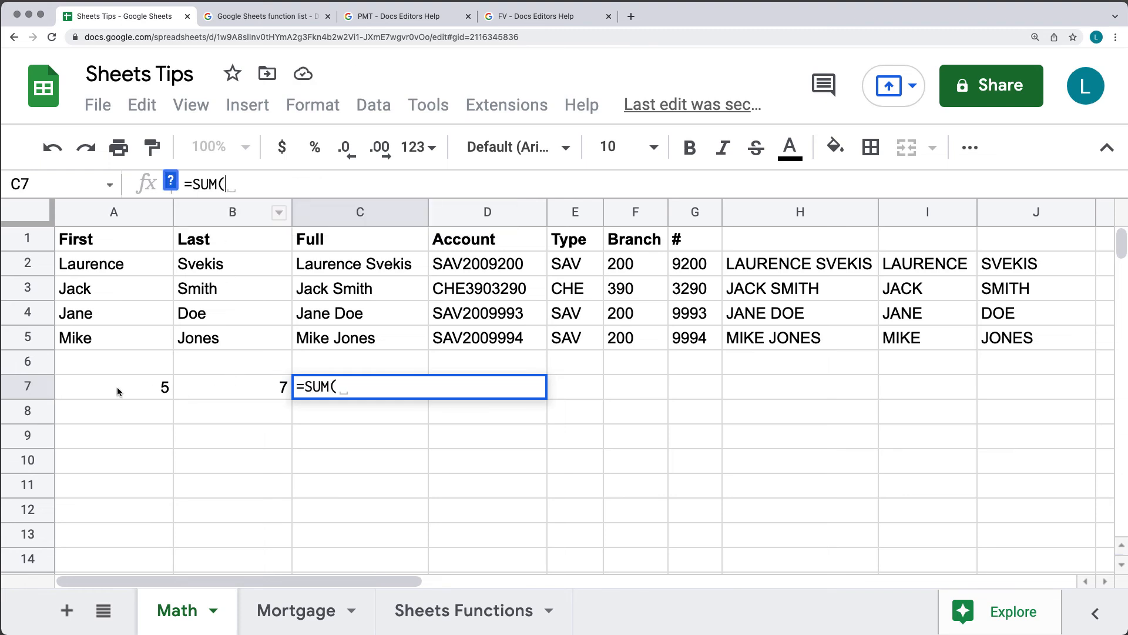
left_click_drag(121, 390, 279, 391)
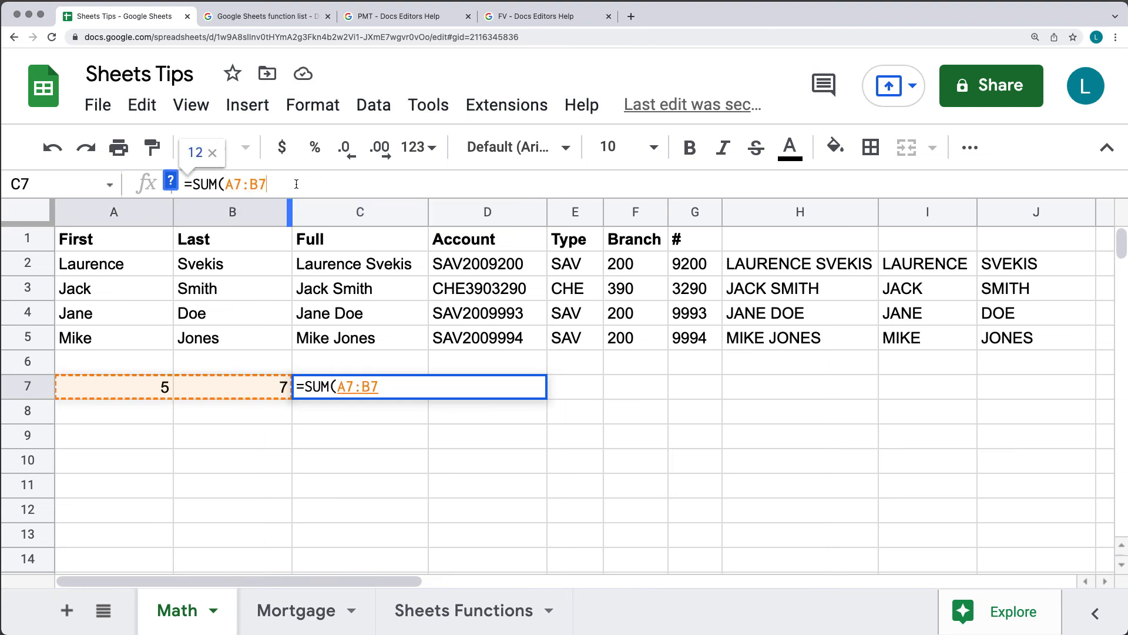
type(")")
key("Return")
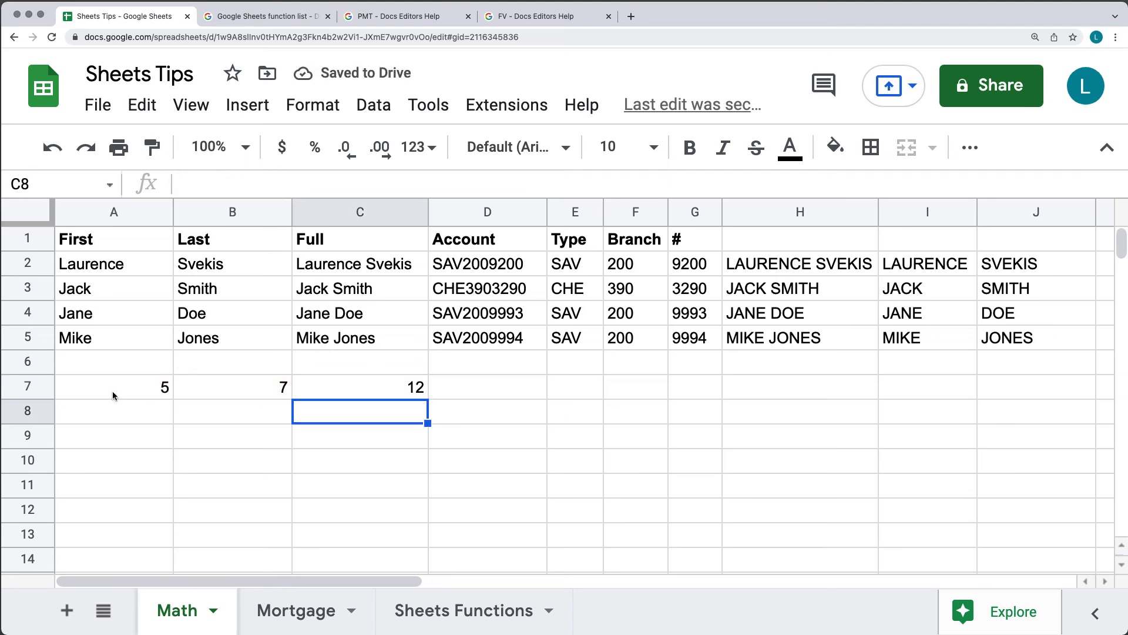
Fill A7:C7 down through row 9, and change A8 to 6 and B8 to 9
left_click_drag(112, 394, 306, 390)
left_click_drag(428, 423, 411, 448)
left_click(160, 415)
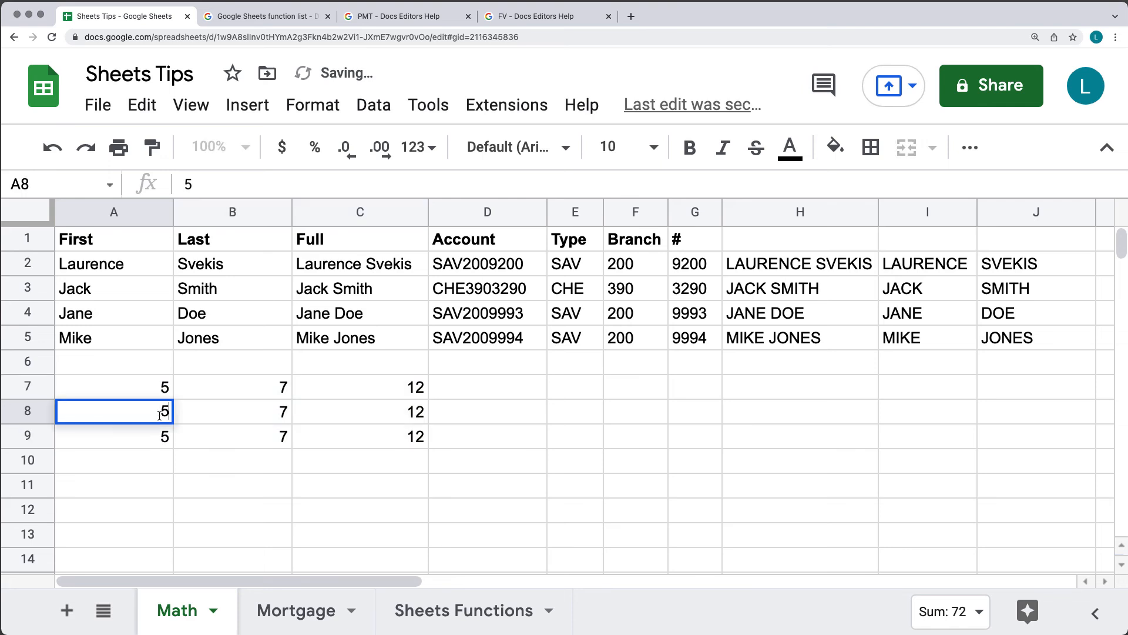
key("BackSpace")
type("6")
left_click(252, 413)
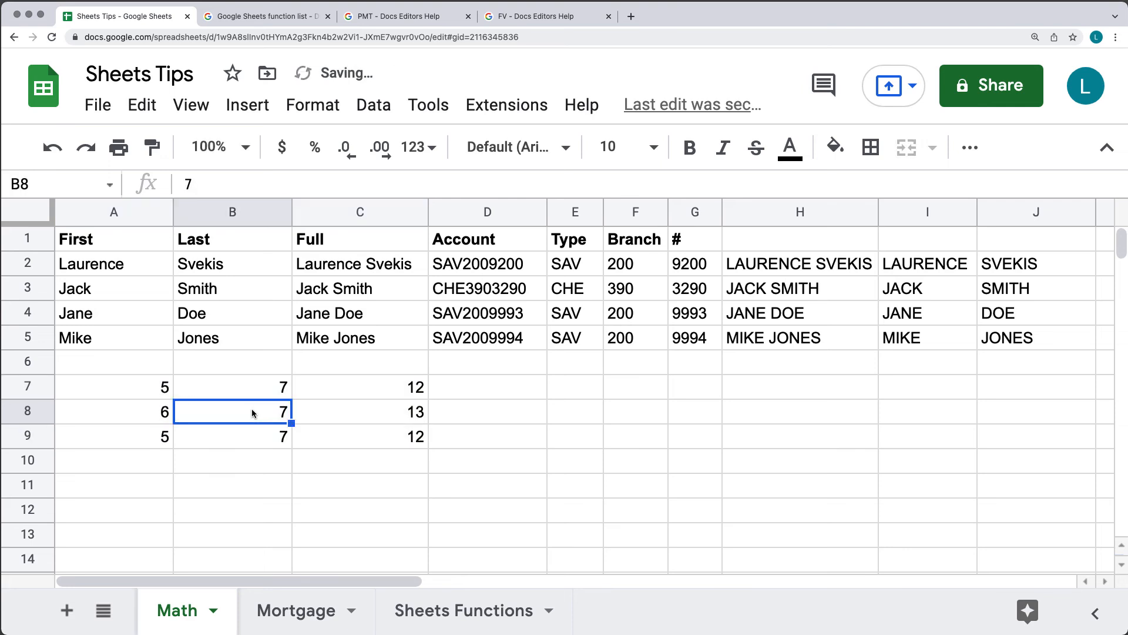
double_click(252, 413)
left_click_drag(278, 412, 293, 412)
type("9")
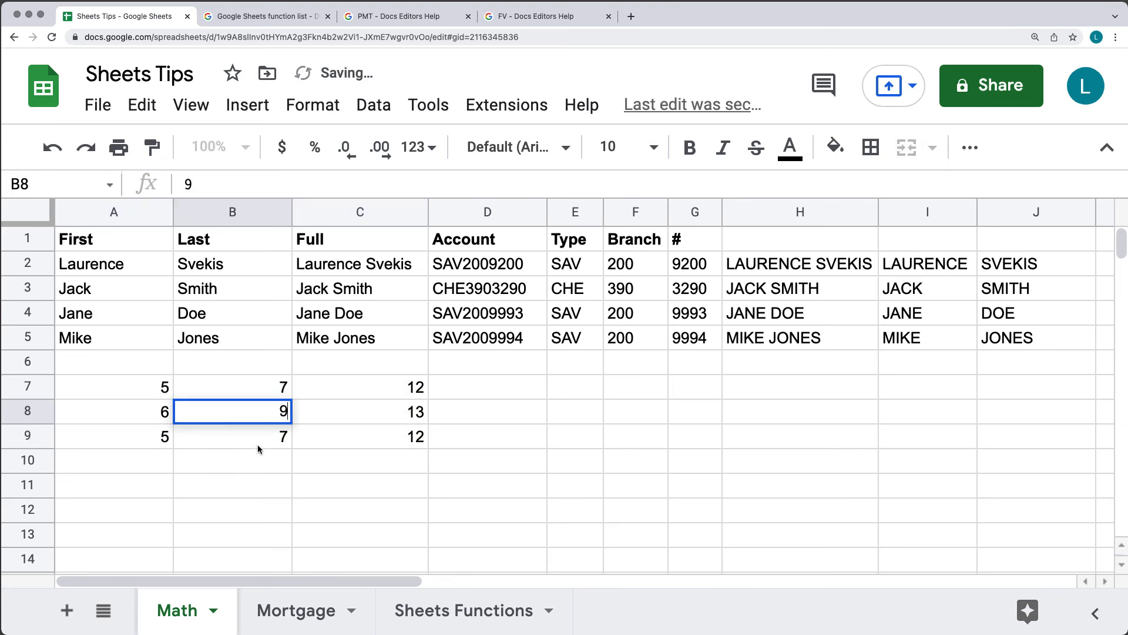
key("Return")
Extend the number patterns and sum formula from rows 7 and 8 down through row 12 in columns A to C
left_click_drag(124, 386, 426, 439)
left_click_drag(414, 509, 414, 509)
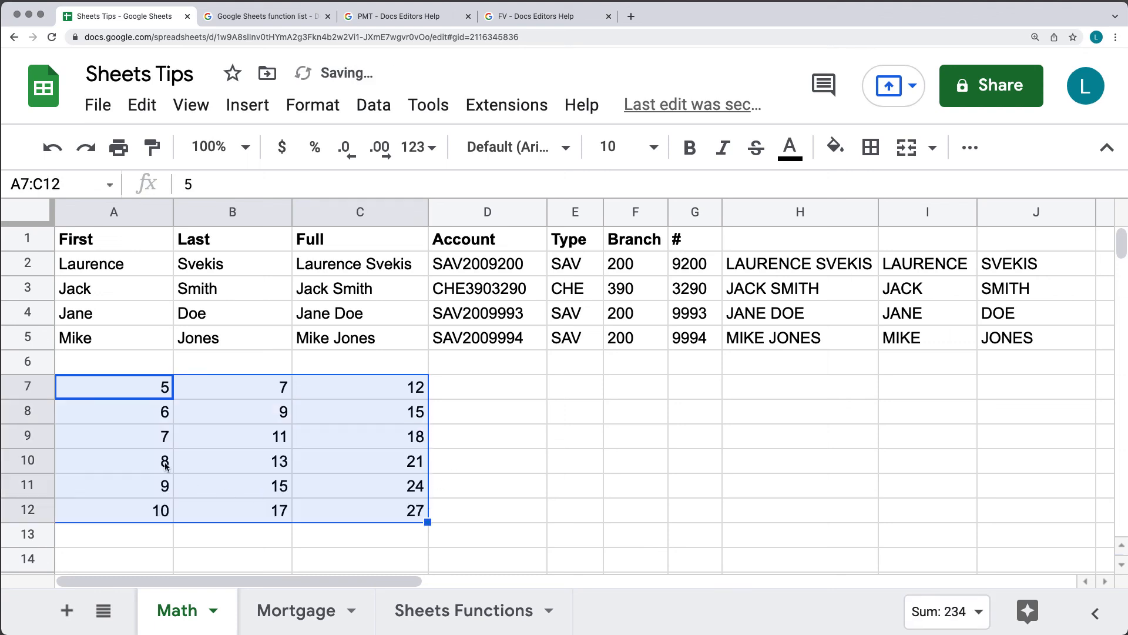
left_click(165, 395)
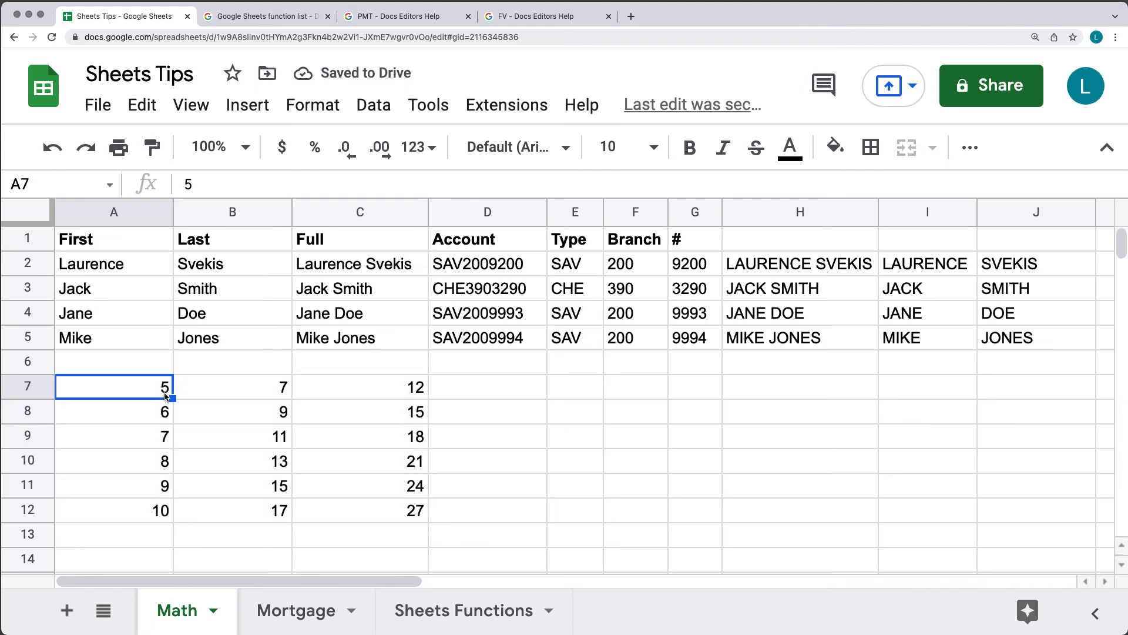
Examine the filled number series in columns A and B and the sums in C7:C12
left_click(158, 420)
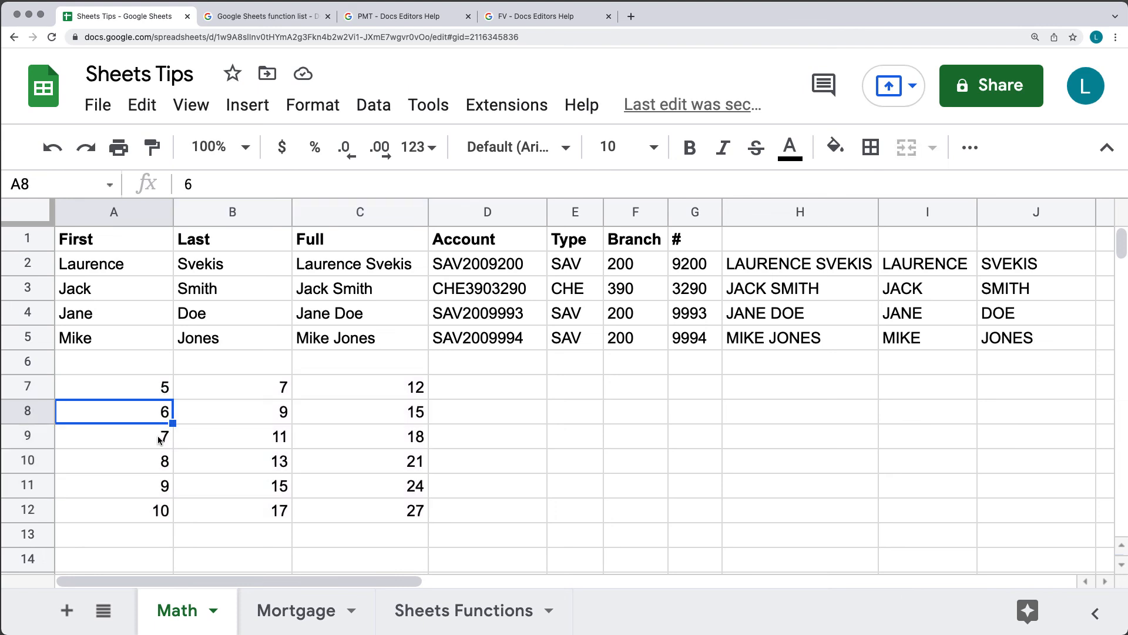
left_click(158, 438)
left_click(158, 463)
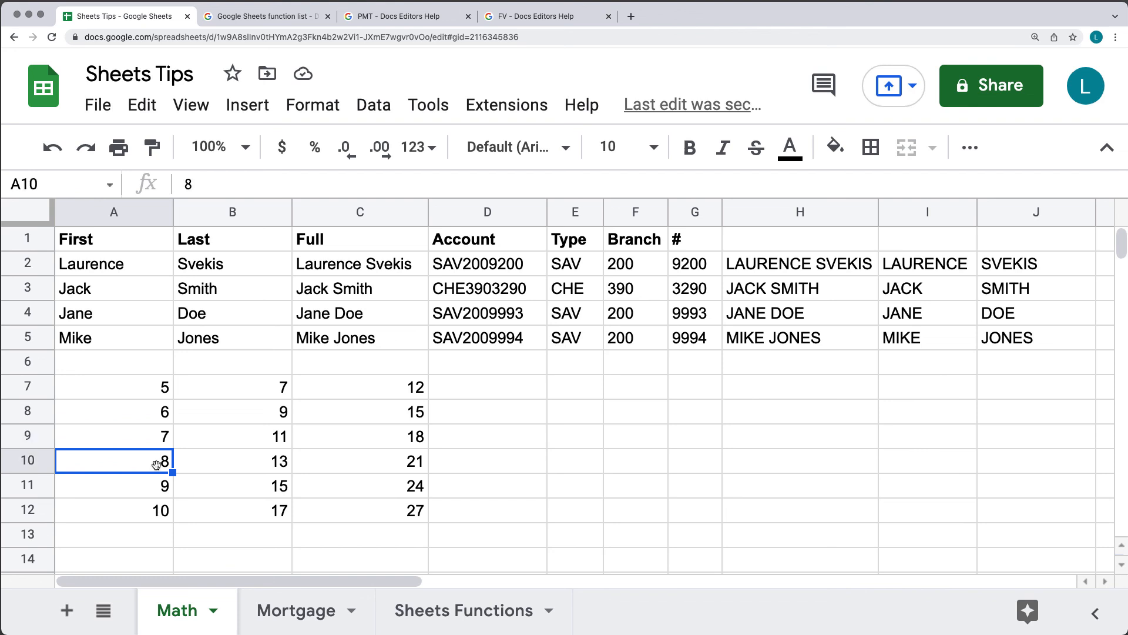
left_click(160, 488)
left_click(160, 512)
left_click(268, 389)
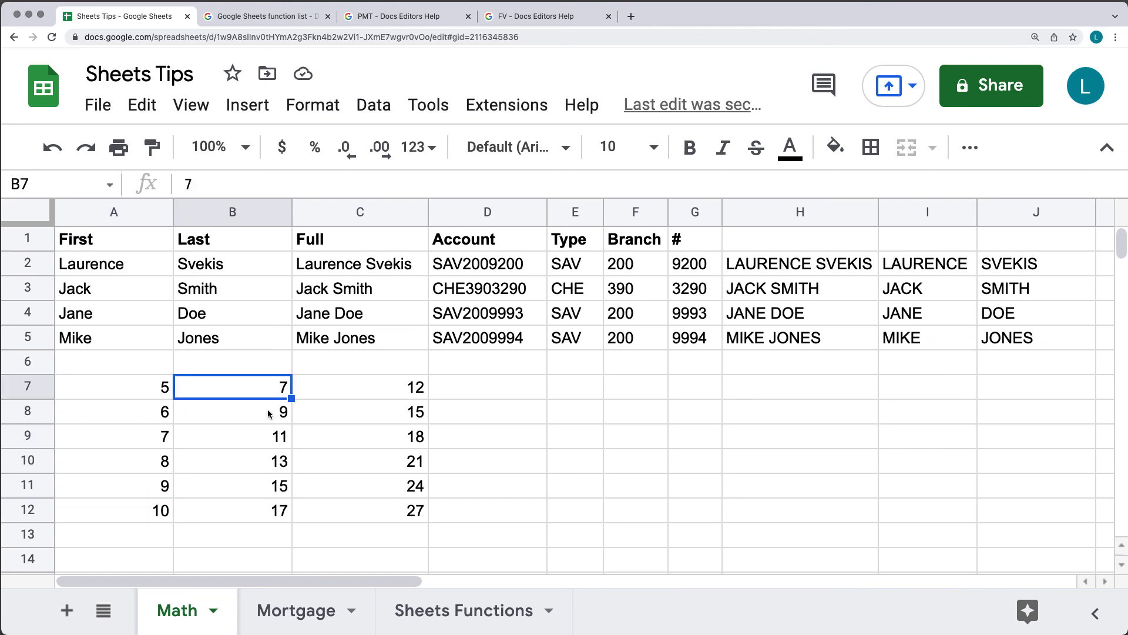
left_click(270, 415)
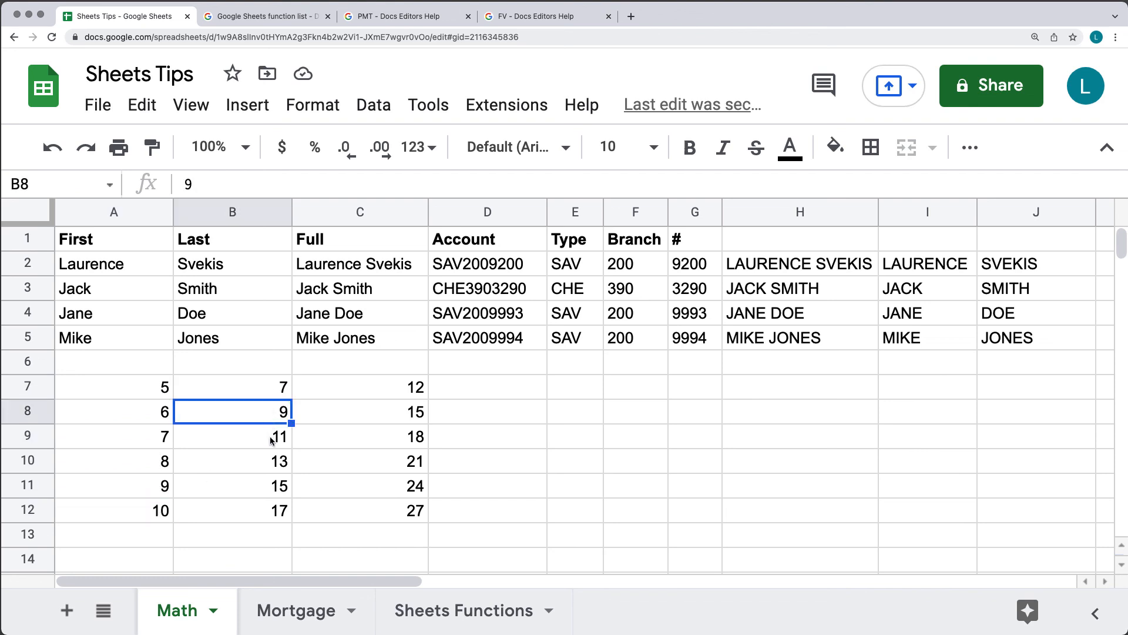
left_click(272, 437)
left_click(272, 463)
left_click(271, 511)
left_click_drag(382, 388, 371, 516)
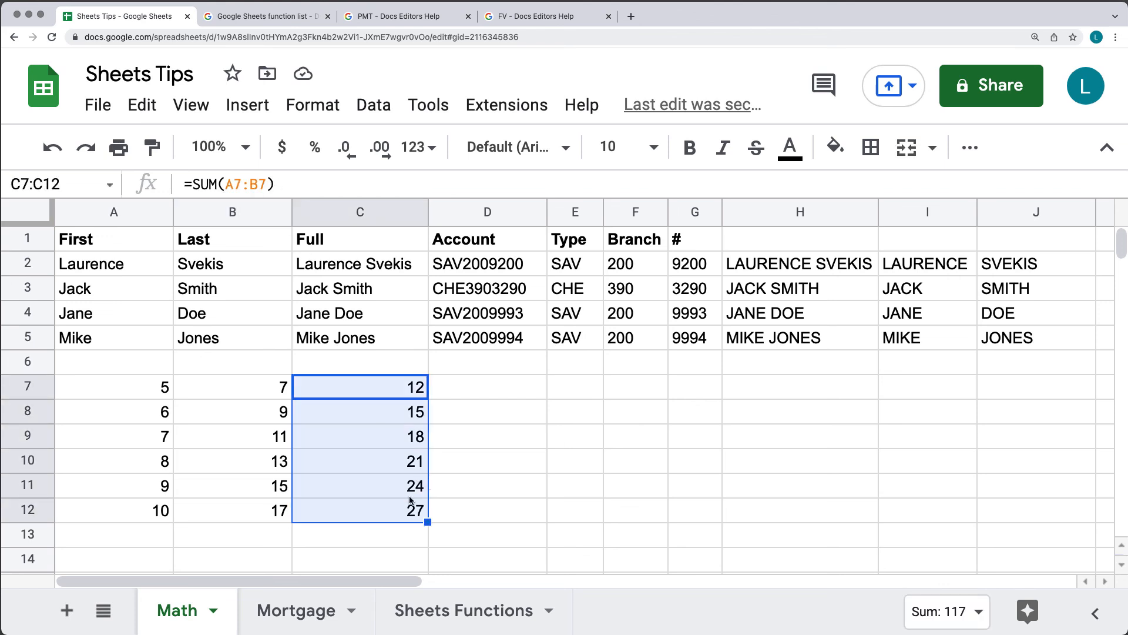
left_click(472, 463)
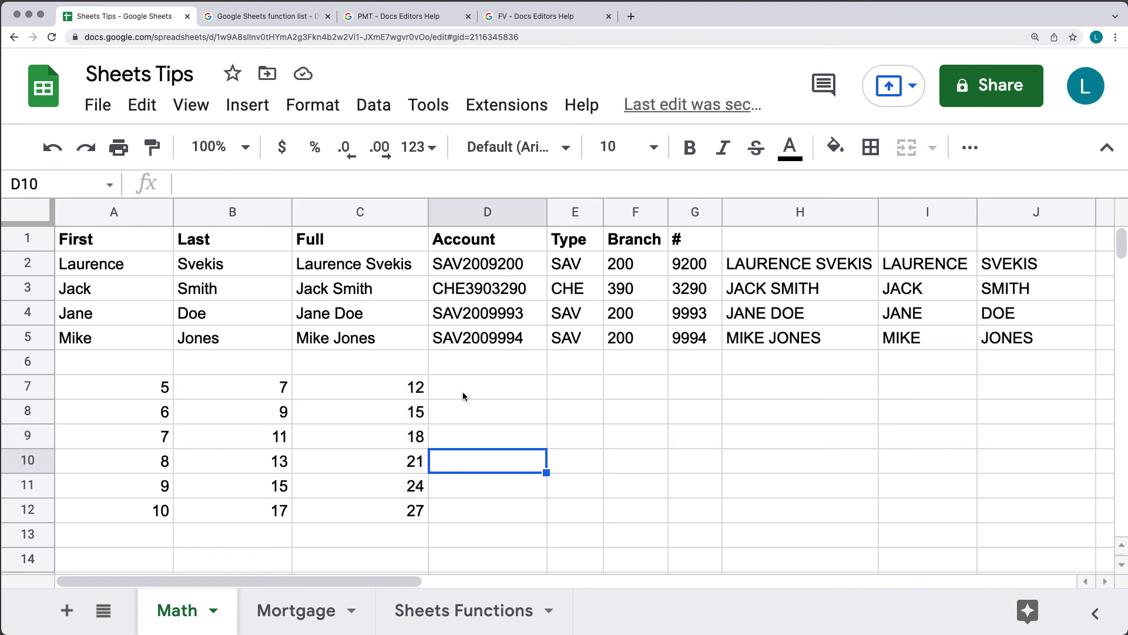
scroll(463, 392, "down", 1)
scroll(444, 399, "up", 1)
left_click(480, 404)
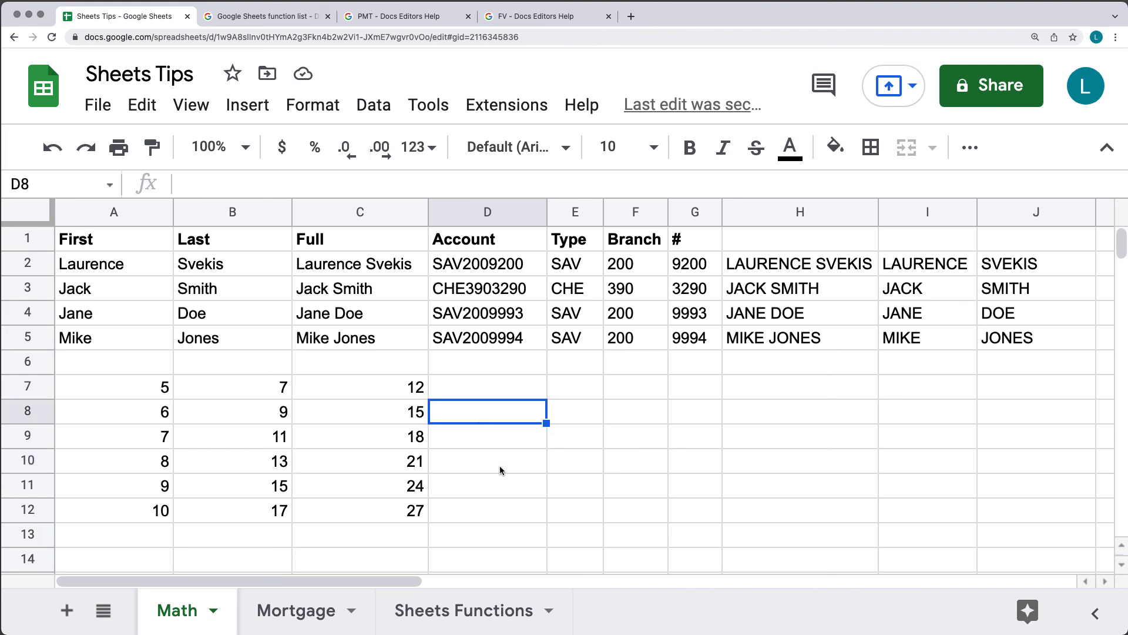